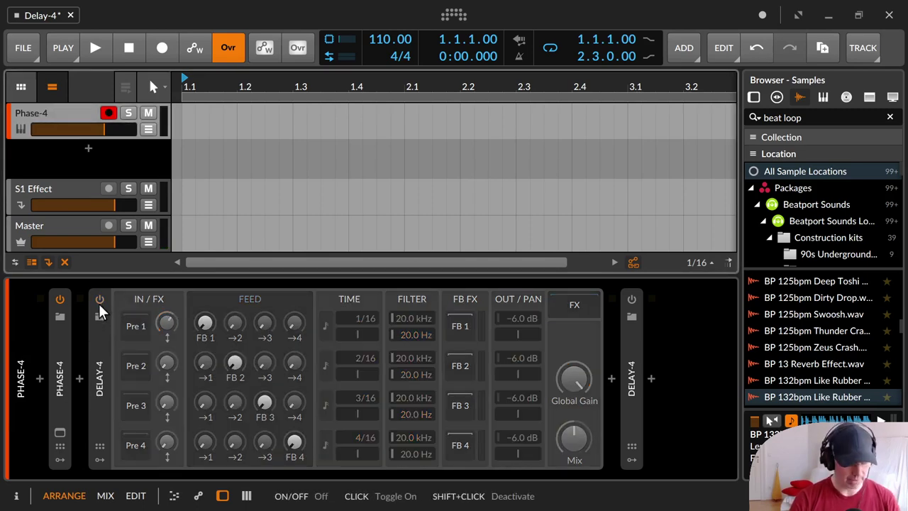
Turn on the first Delay-4 device and look through its Delay-4 presets without replacing the current settings
left_click(104, 300)
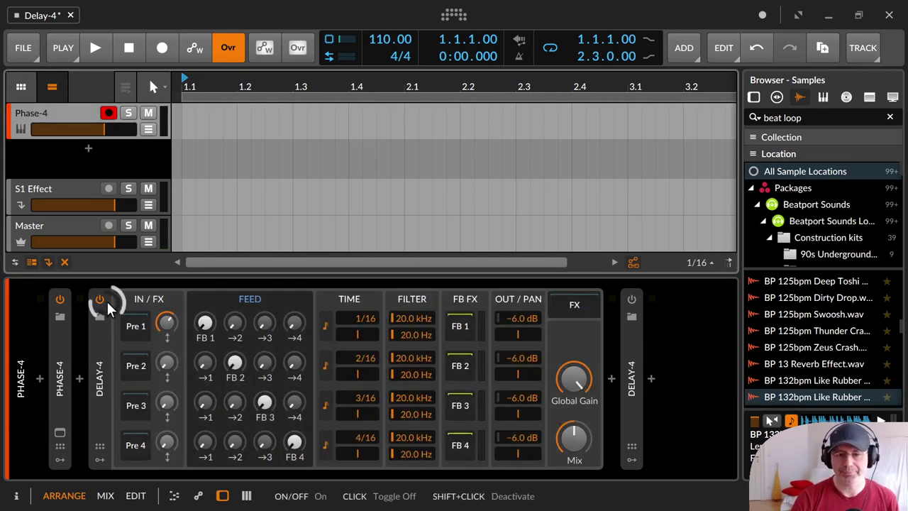
left_click(98, 315)
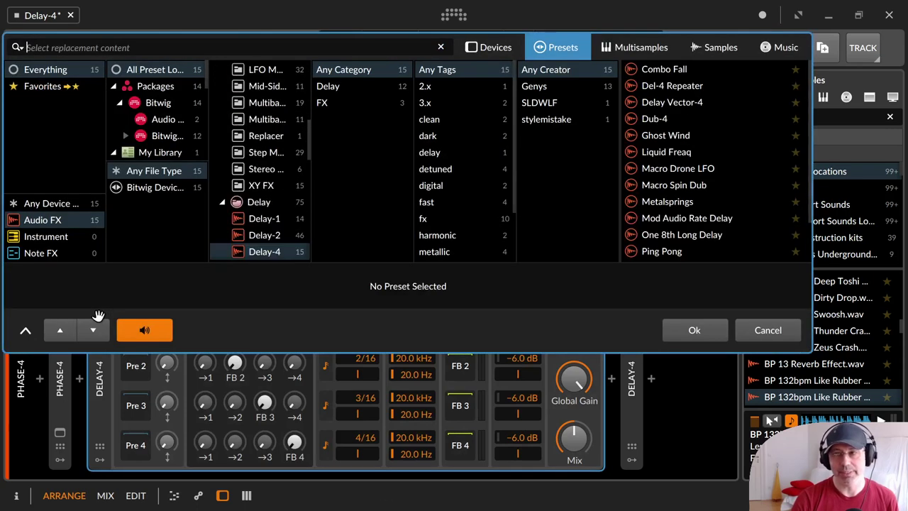
scroll(759, 179, "down", 2)
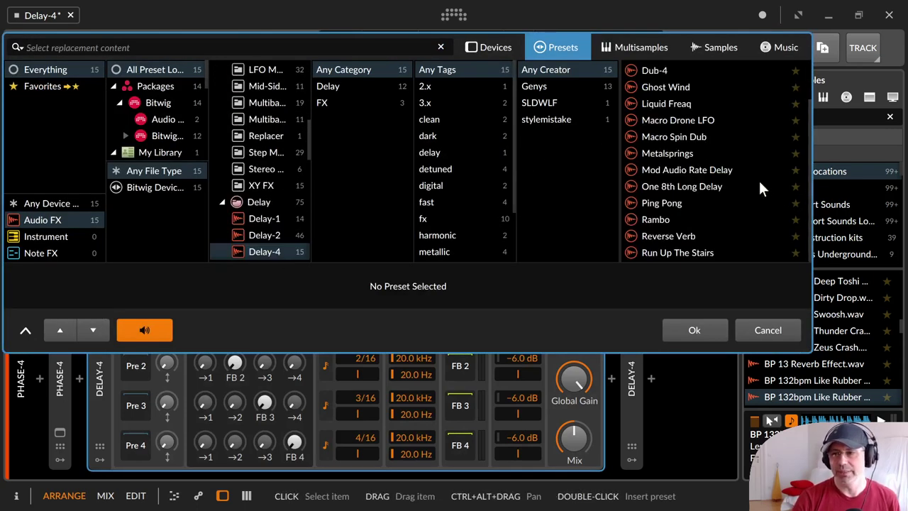
scroll(758, 185, "up", 2)
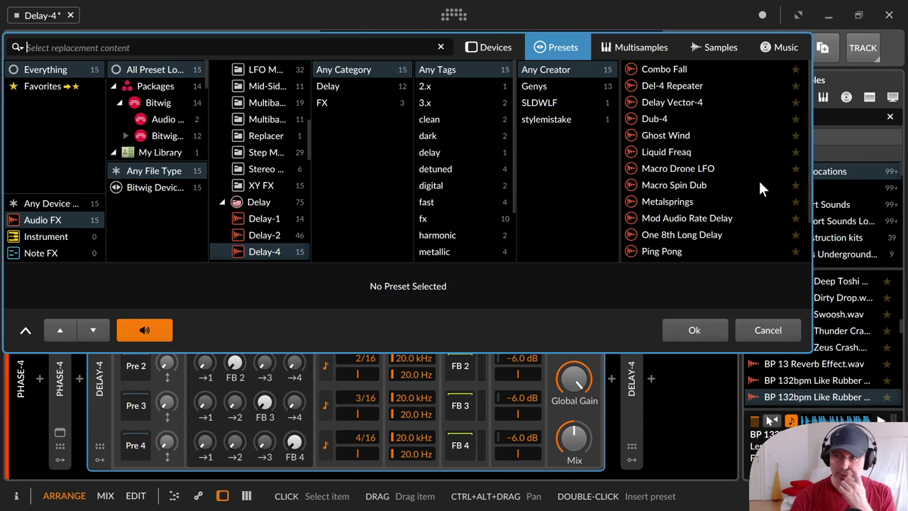
left_click(758, 333)
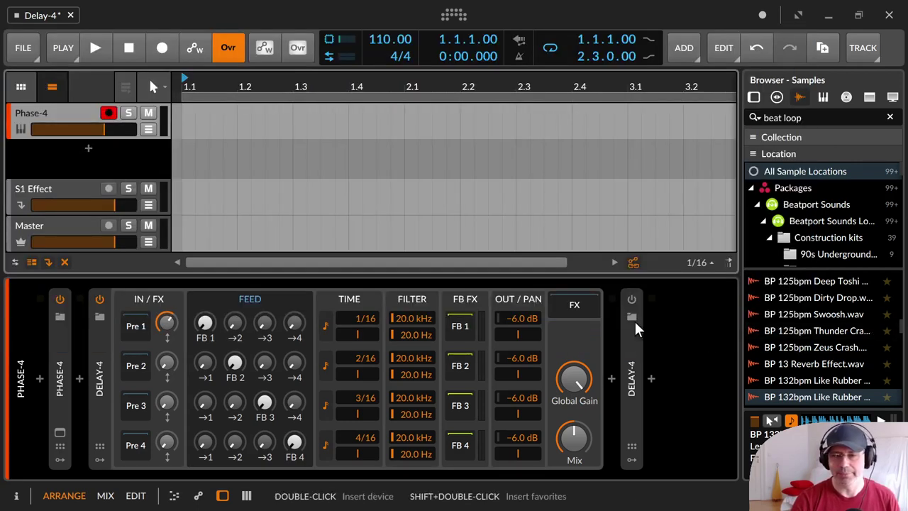
Inspect the first Delay-4 device's remote controls and modulator slots, hiding each one again
left_click(93, 384)
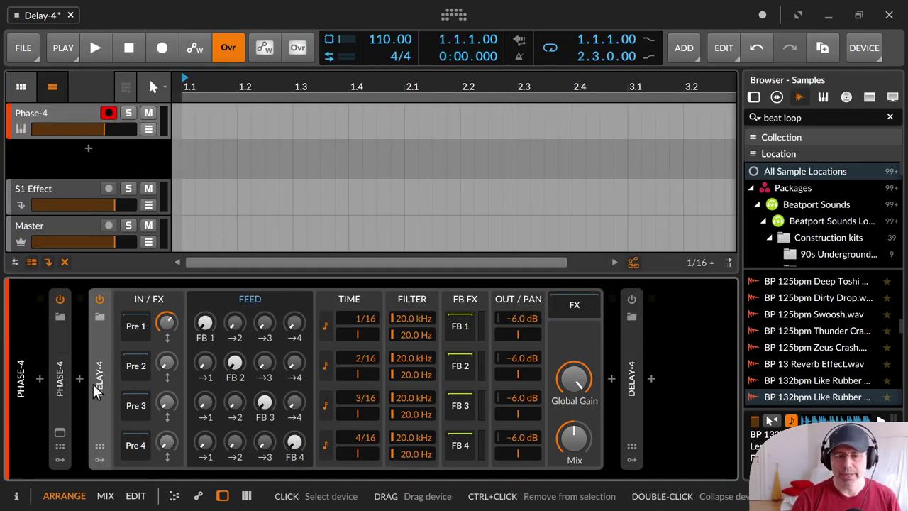
left_click(99, 446)
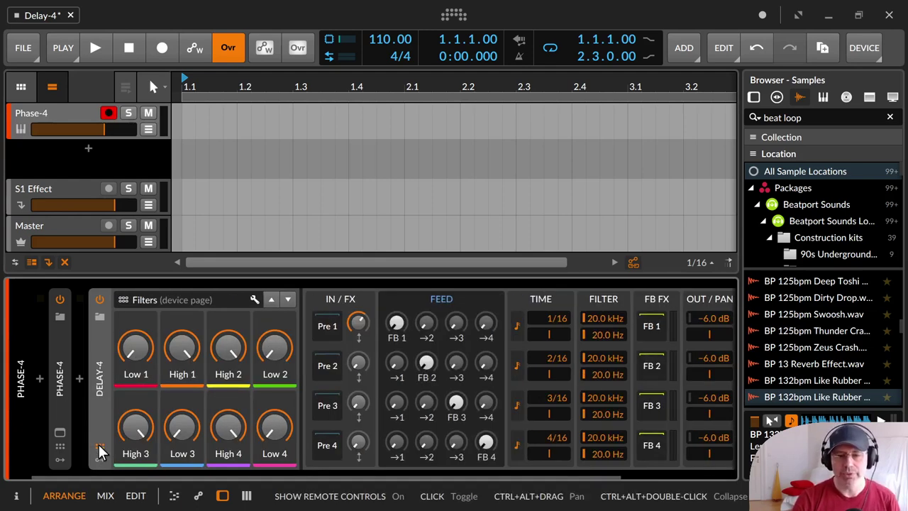
left_click(99, 451)
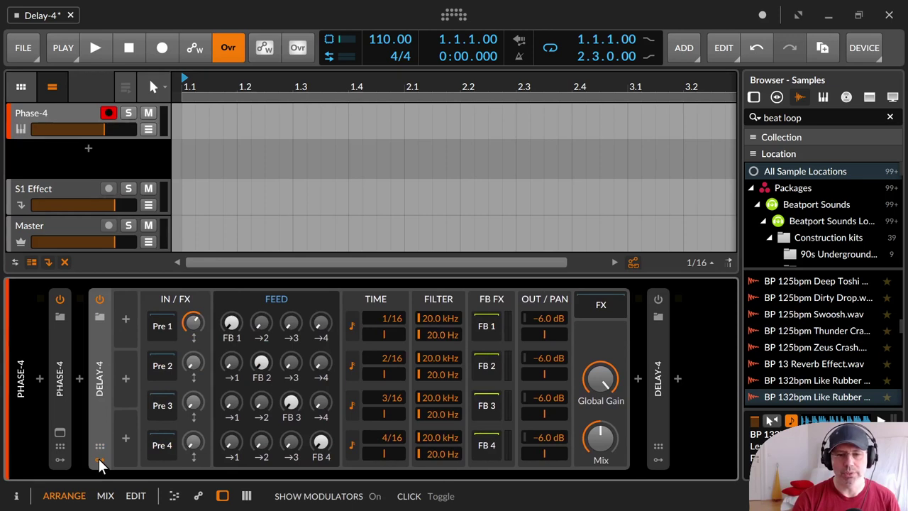
left_click(99, 458)
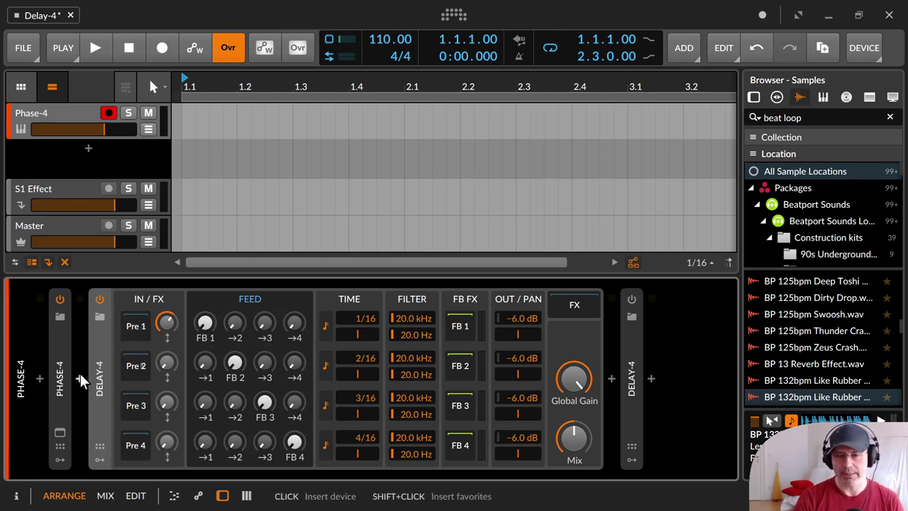
Insert a Tool device into the Delay-4's Pre 1 effect chain and set its pan to -100 %
left_click(133, 327)
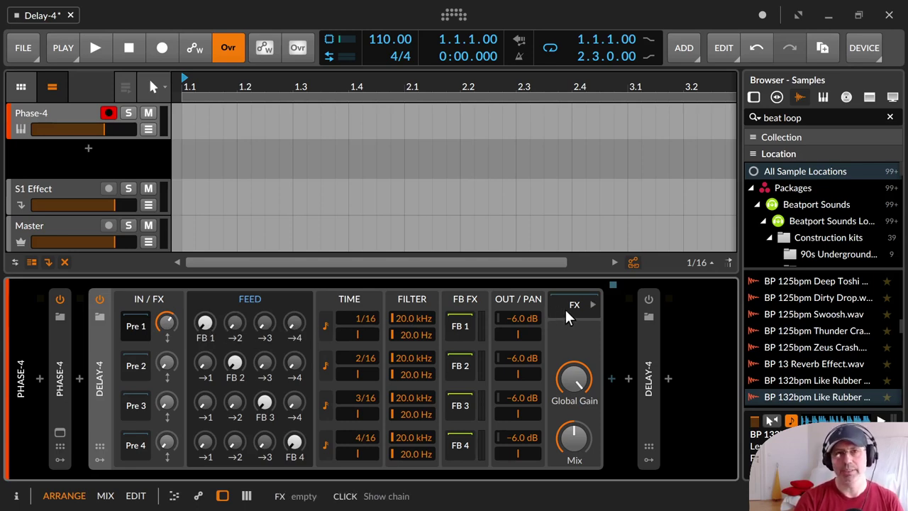
left_click(609, 376)
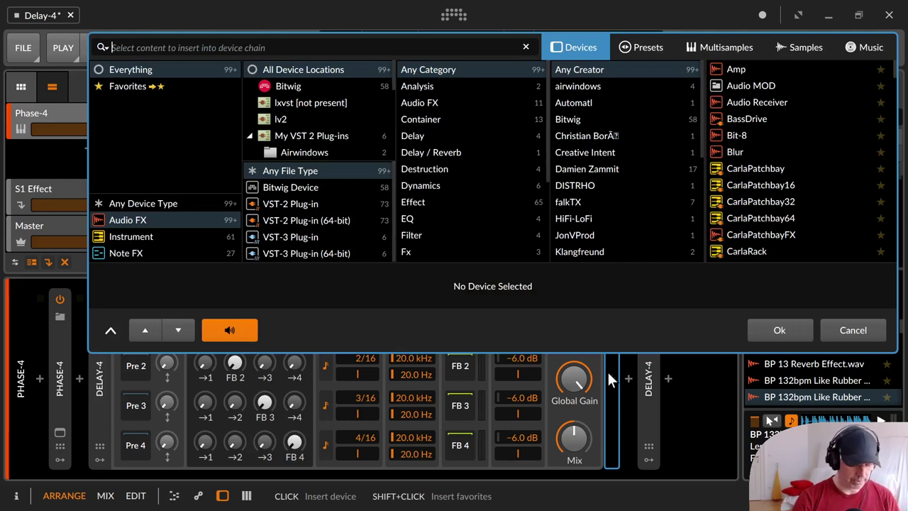
type("tool")
key("Return")
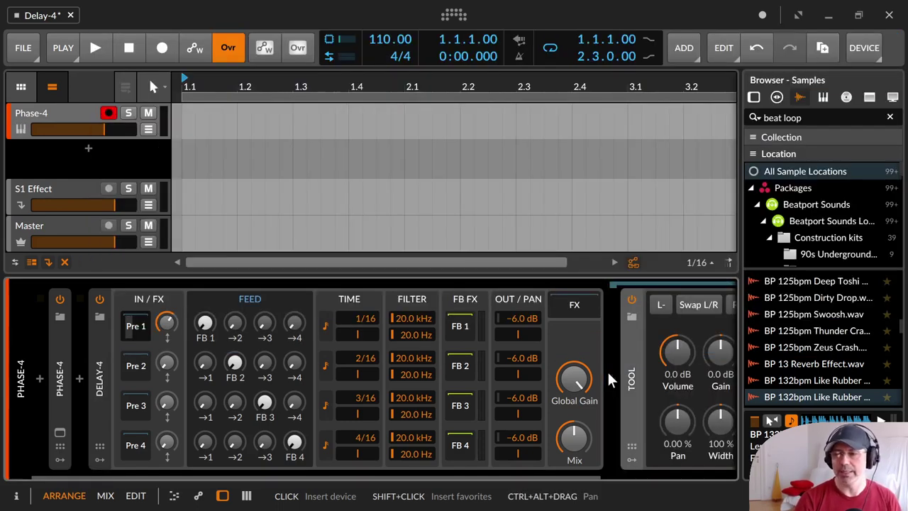
left_click_drag(679, 420, 679, 469)
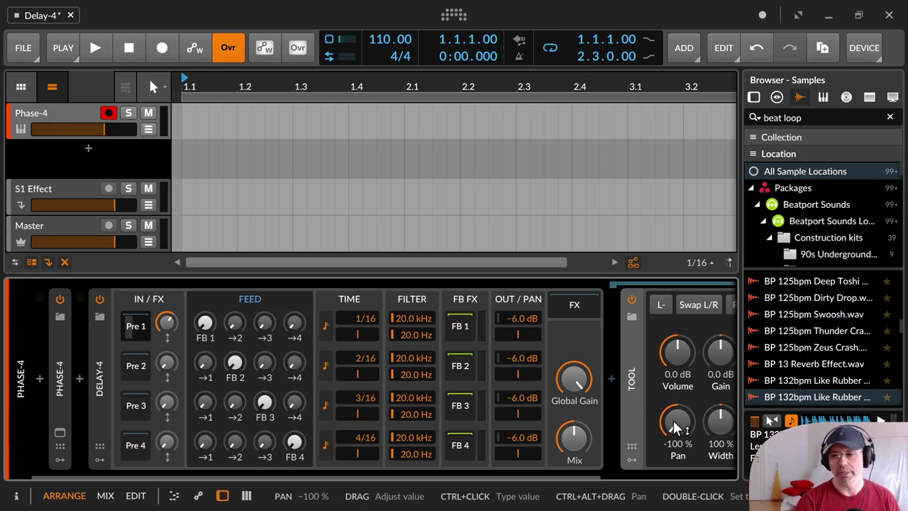
Insert a Stereo Split device ahead of the Tool in the Pre 1 chain
left_click(612, 383)
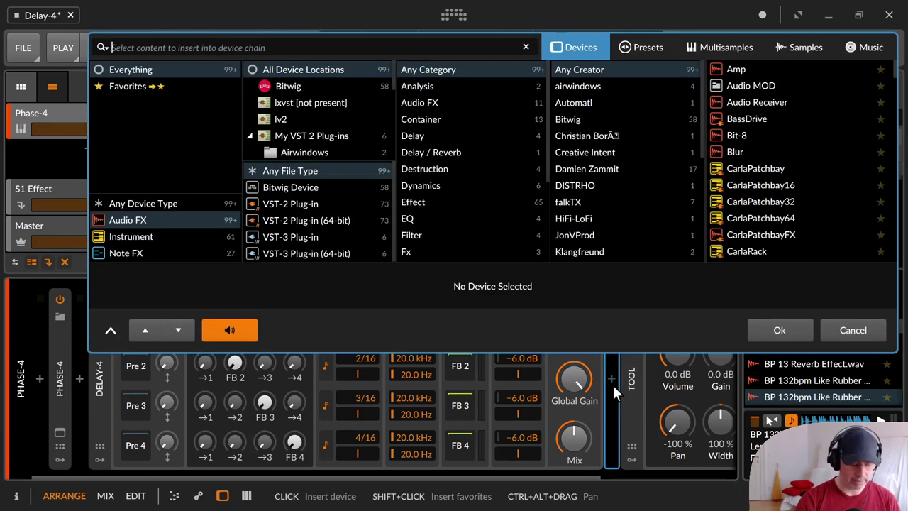
type("ste")
key("Down")
key("Down")
key("Down")
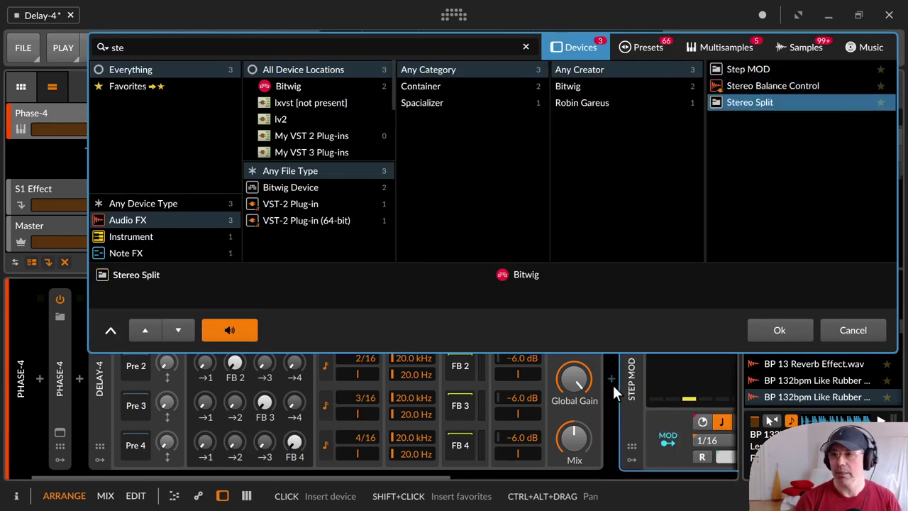
key("Return")
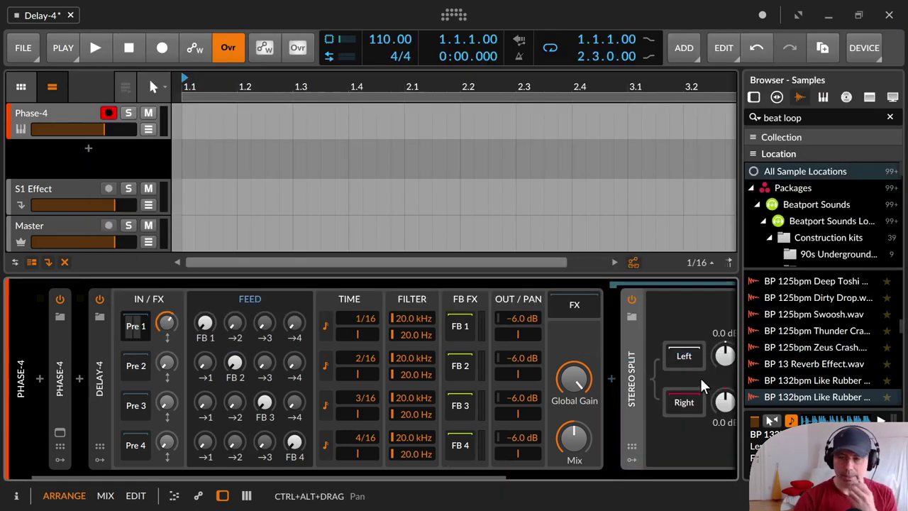
Insert a Mid-Side Split device ahead of the Stereo Split in the Pre 1 chain
left_click(611, 382)
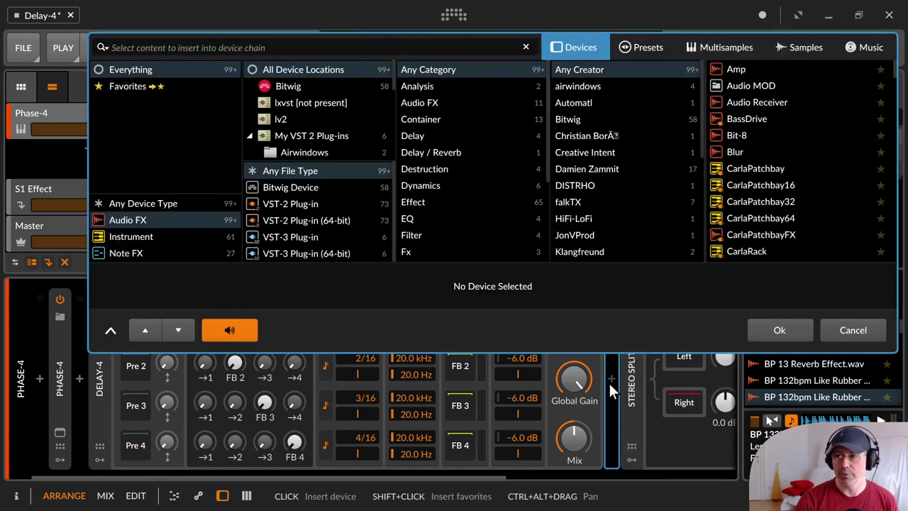
type("mid")
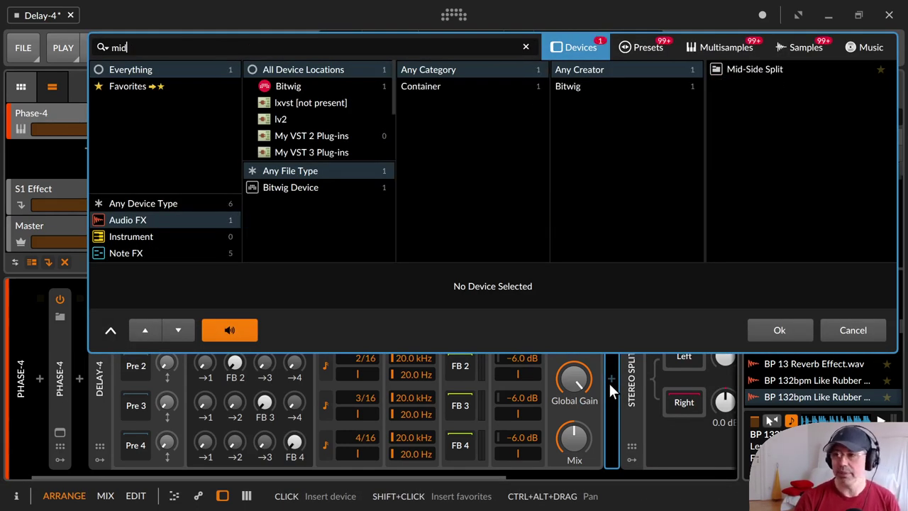
key("Return")
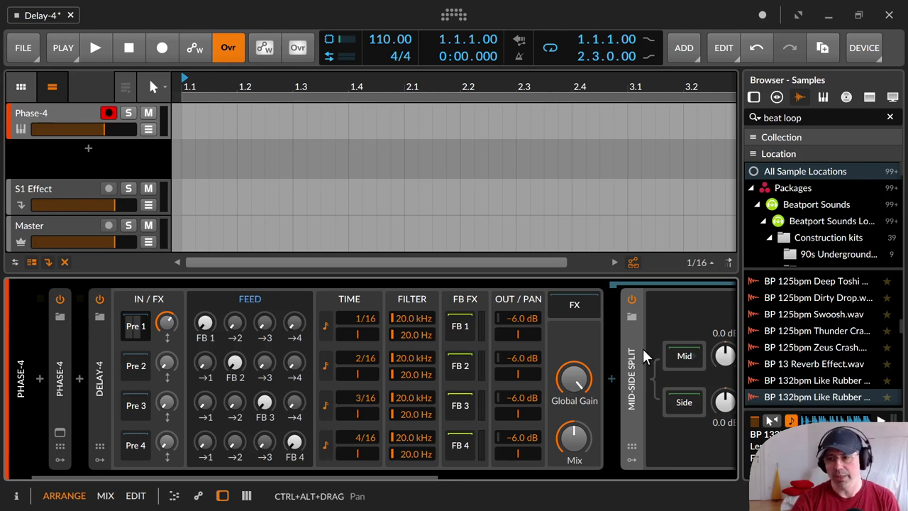
Delete the Mid-Side Split, Stereo Split and Tool devices to empty the Pre 1 chain
key("Delete")
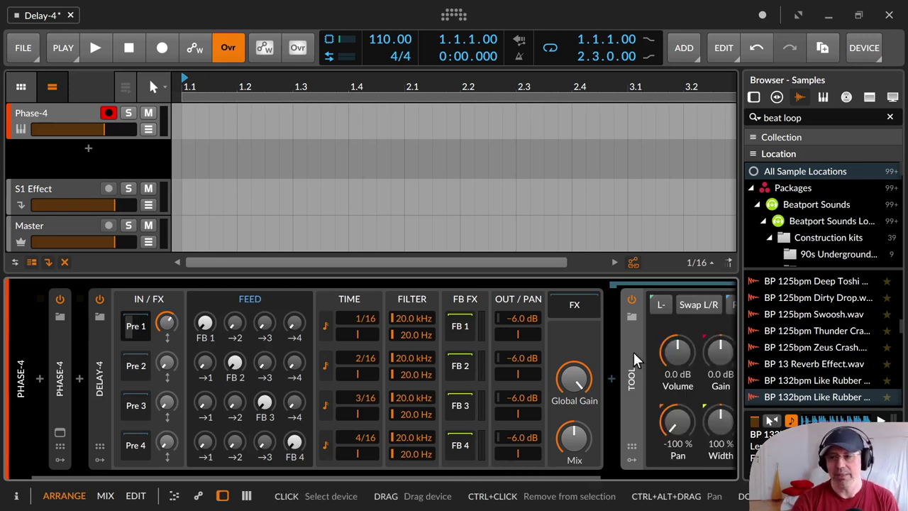
key("Delete")
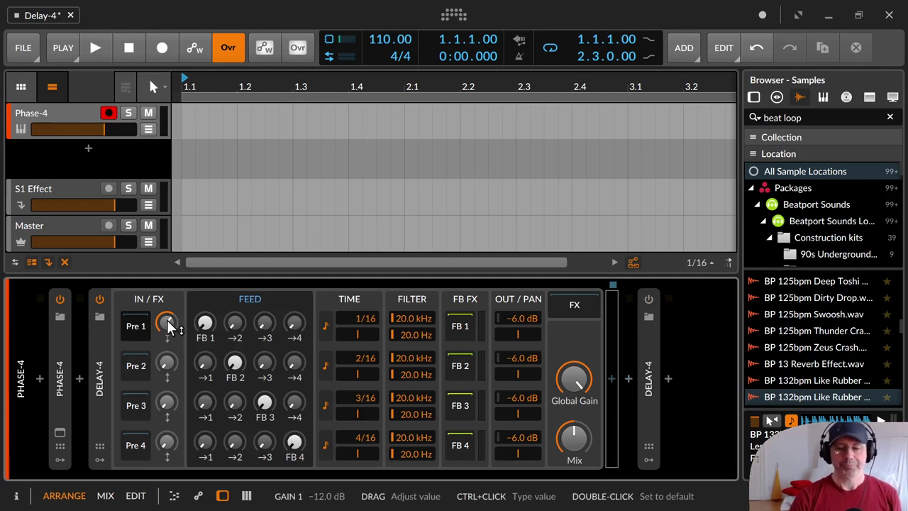
Sweep delay line 1's input gain through 0 dB and fully off, leaving it slightly above -3.9 dB
left_click_drag(168, 325, 168, 330)
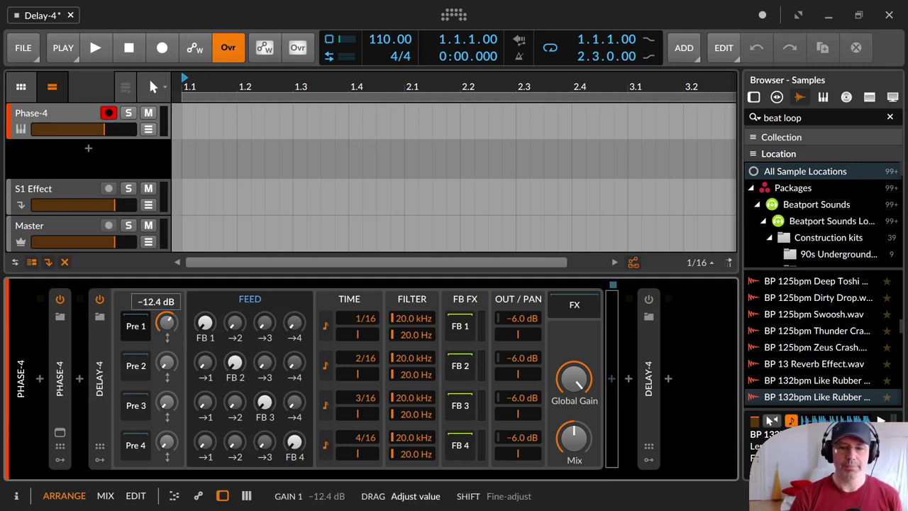
double_click(168, 324)
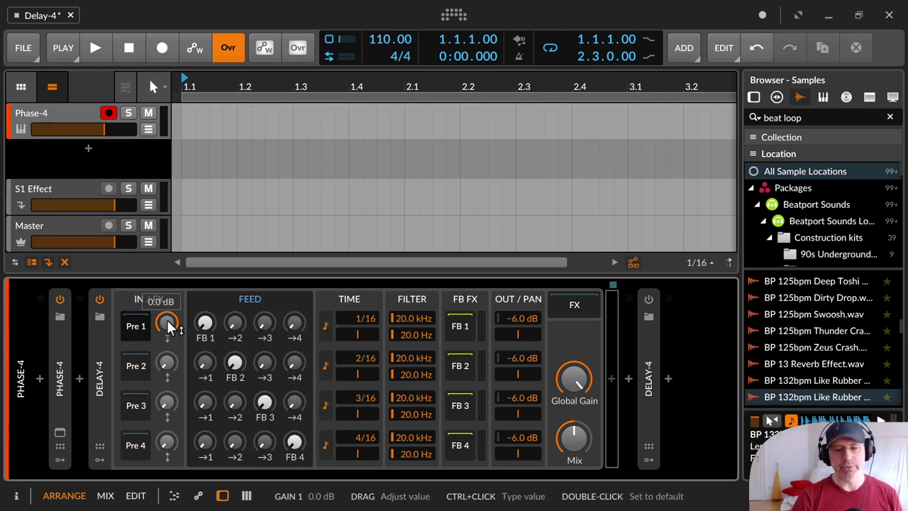
mouse_move(168, 324)
left_mouse_down()
mouse_move(168, 337)
mouse_move(169, 326)
left_mouse_up()
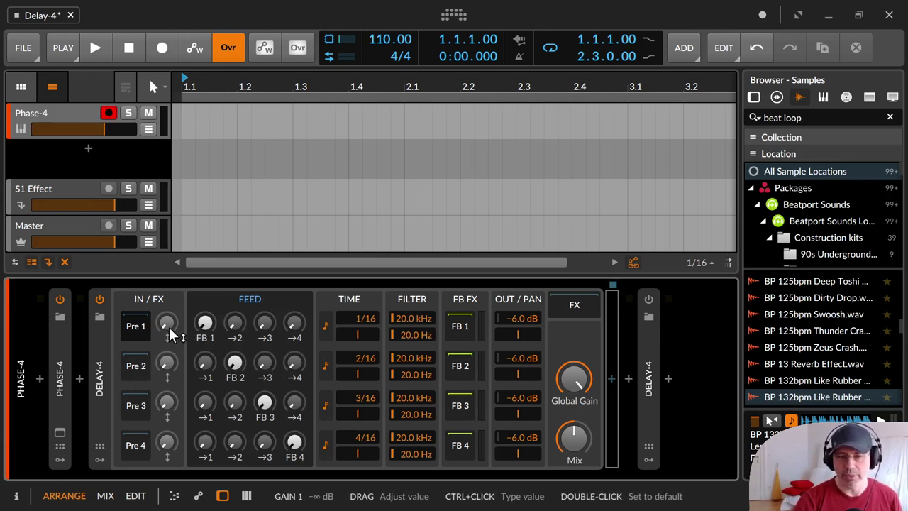
mouse_move(169, 327)
left_mouse_down()
mouse_move(169, 313)
mouse_move(171, 328)
left_mouse_up()
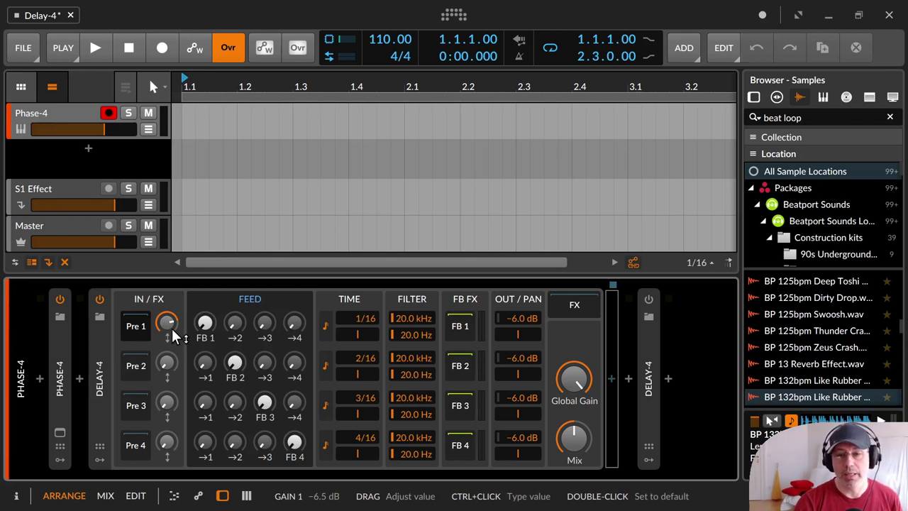
left_click_drag(171, 326, 171, 324)
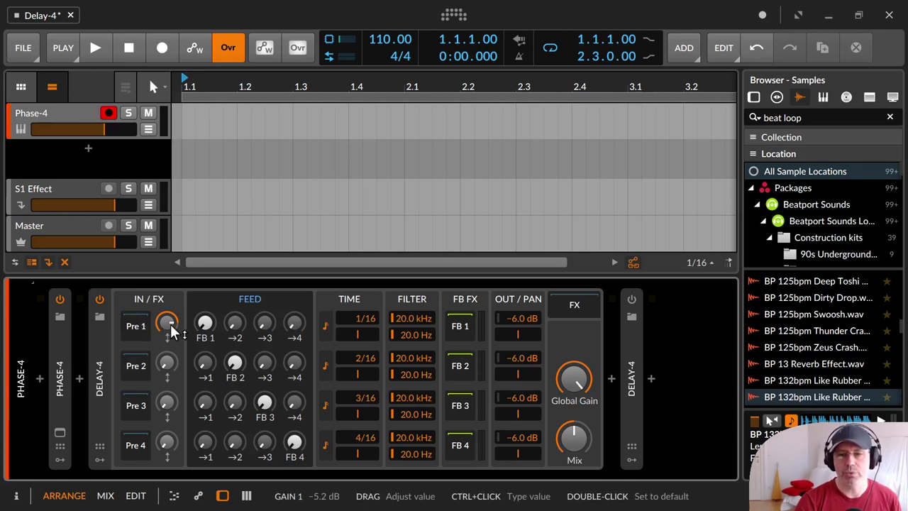
mouse_move(170, 324)
left_mouse_down()
mouse_move(170, 362)
mouse_move(167, 322)
left_mouse_up()
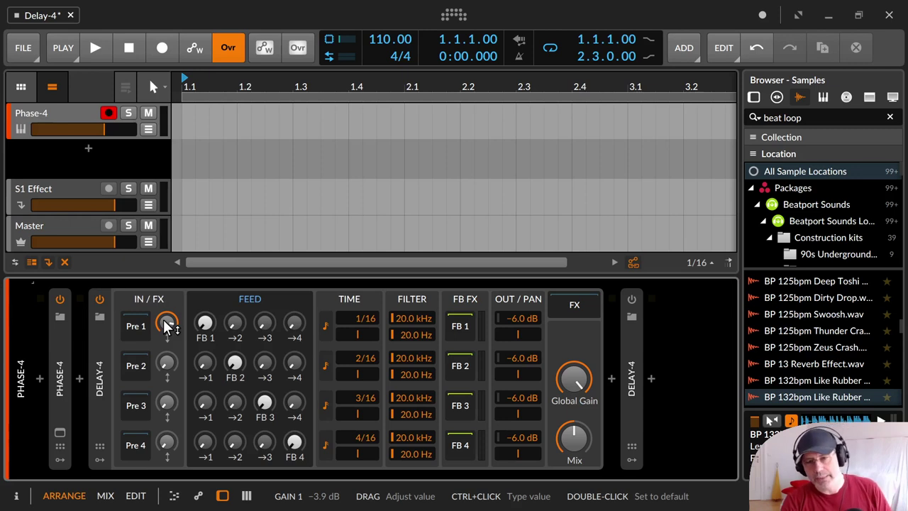
left_click_drag(167, 324, 163, 319)
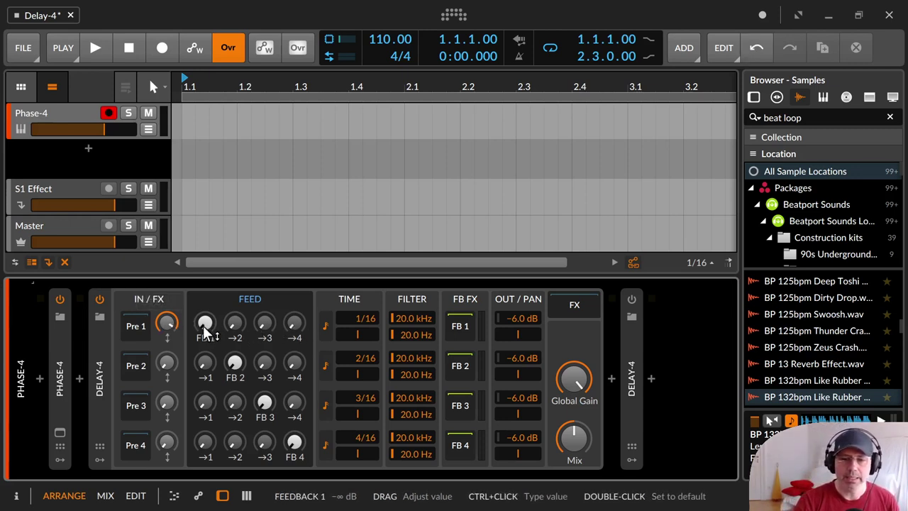
Raise delay line 1's feedback partway, and try a send from line 1 to line 2 before resetting that send
left_click_drag(204, 323, 204, 298)
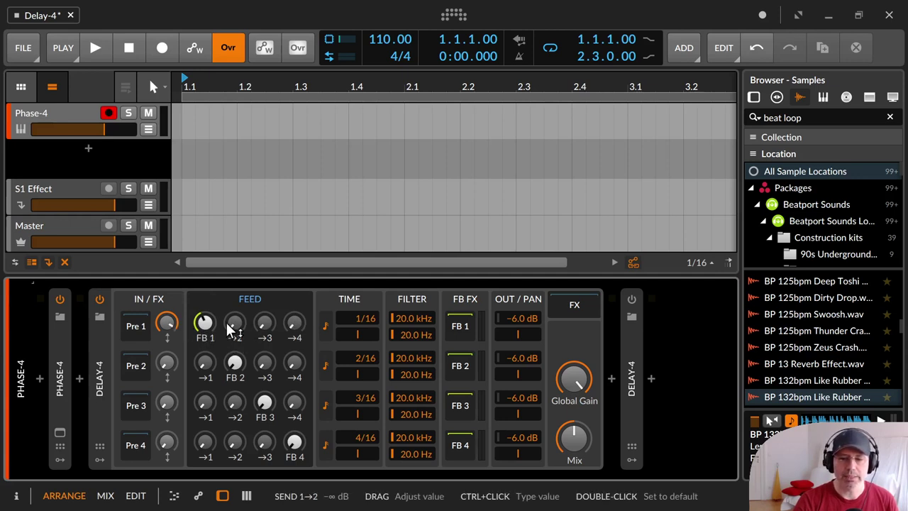
left_click_drag(237, 320, 237, 298)
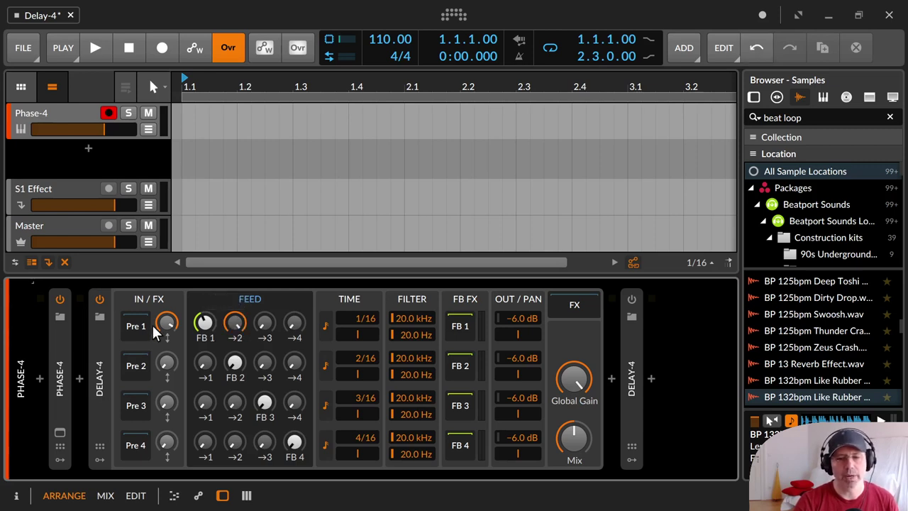
double_click(234, 324)
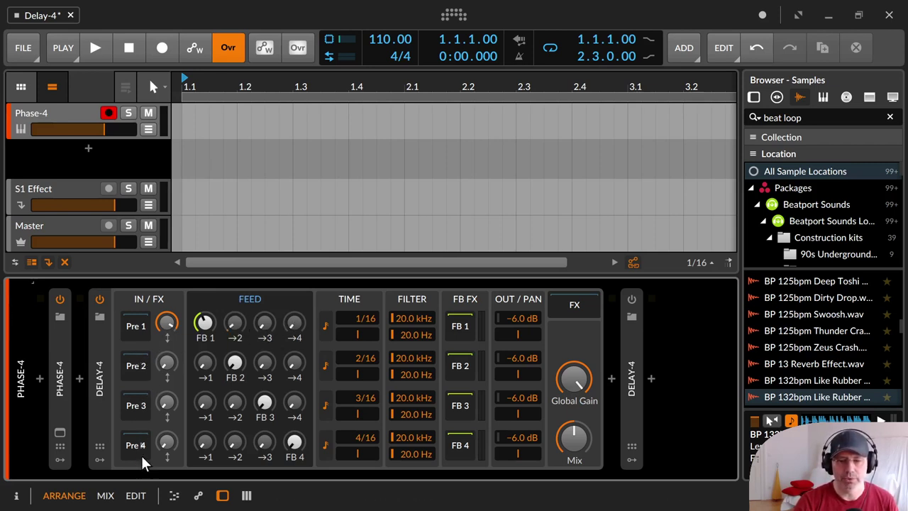
Toggle delay line 1's time between 16th notes and seconds, leaving it in seconds
left_click(324, 324)
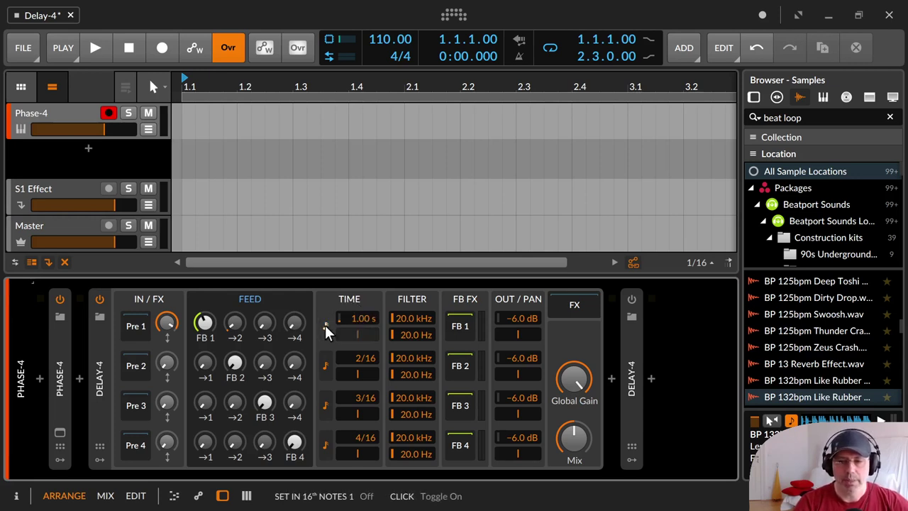
left_click(325, 326)
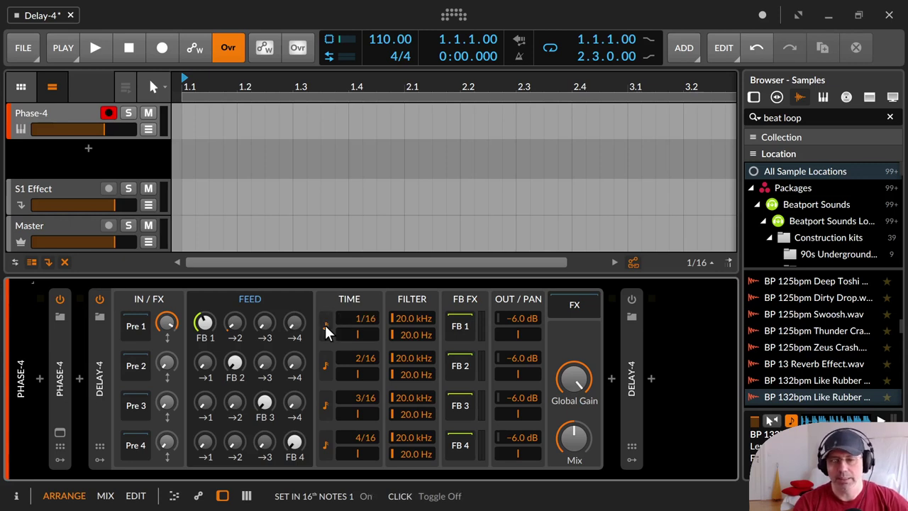
left_click(325, 326)
left_click(325, 327)
left_click(325, 326)
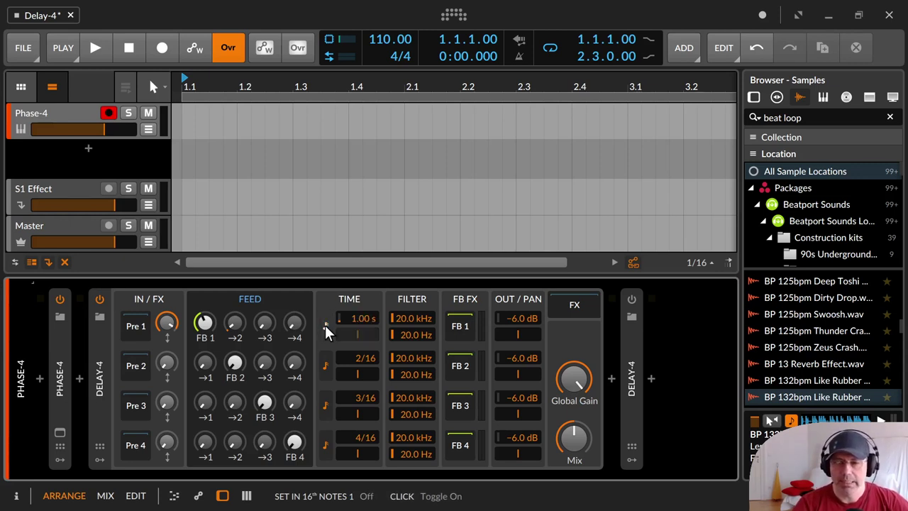
left_click(325, 329)
left_click(325, 329)
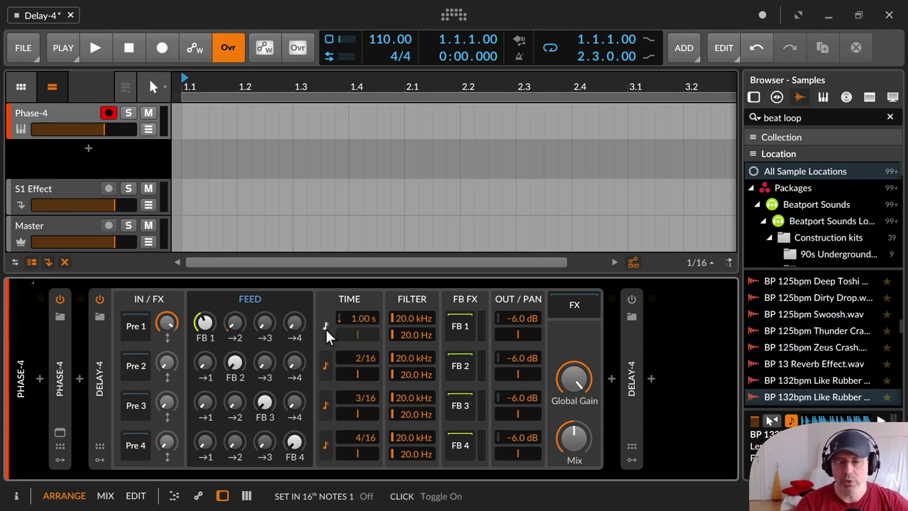
Switch delay line 1's time back to 16th notes and leave it at 3/16
left_click(326, 329)
mouse_move(357, 317)
left_mouse_down()
mouse_move(358, 280)
mouse_move(357, 317)
left_mouse_up()
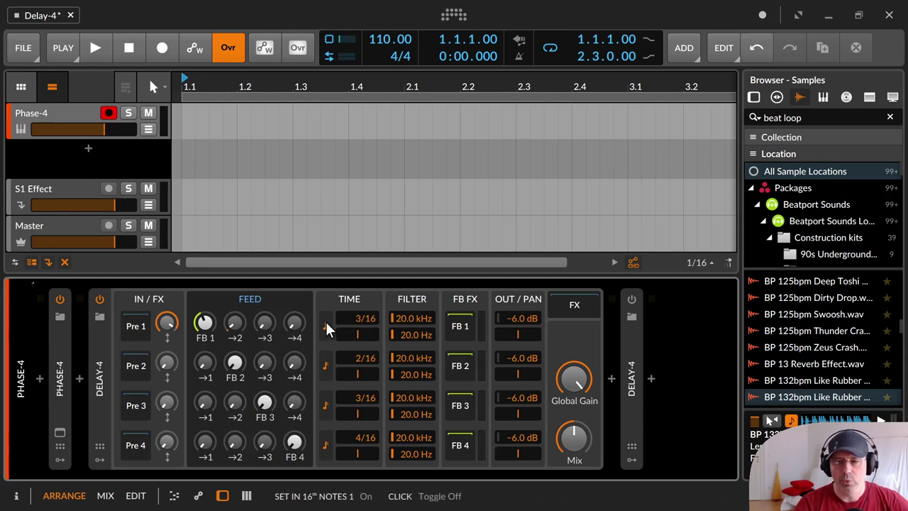
left_click(325, 324)
left_click(325, 323)
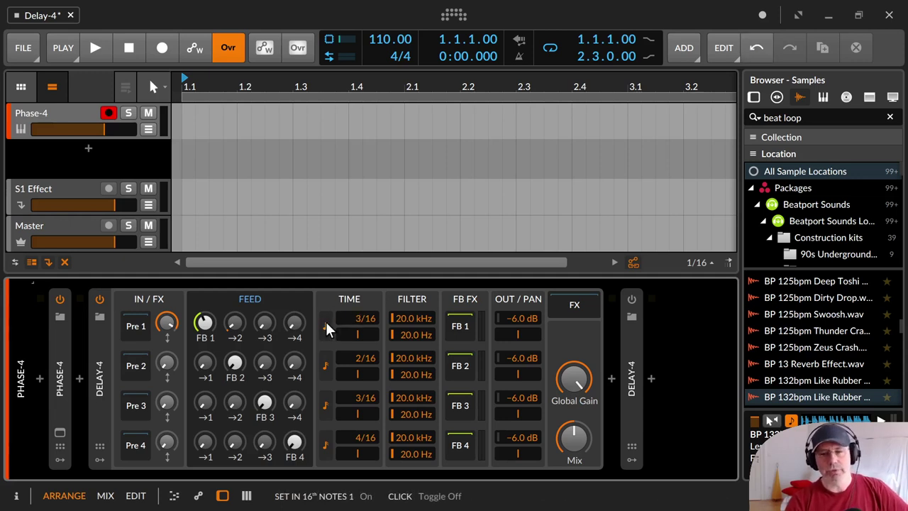
Set delay line 1's time to 5.00 s in seconds mode, and switch the line back to 16th notes
left_click(326, 326)
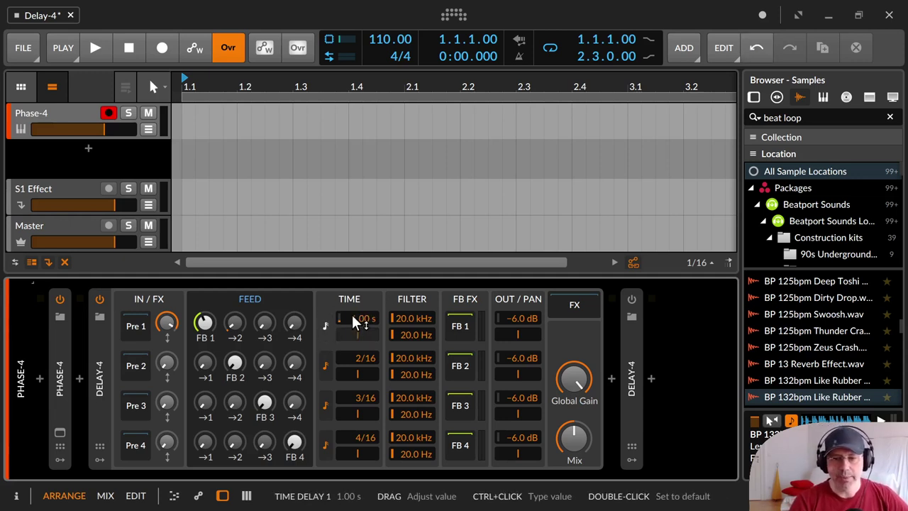
mouse_move(352, 314)
left_mouse_down()
mouse_move(352, 369)
mouse_move(352, 231)
mouse_move(350, 314)
left_mouse_up()
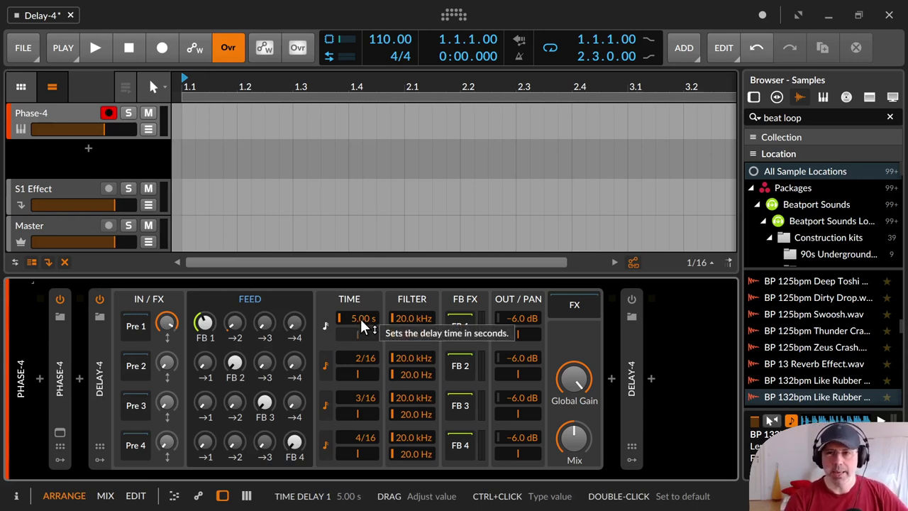
left_click(325, 328)
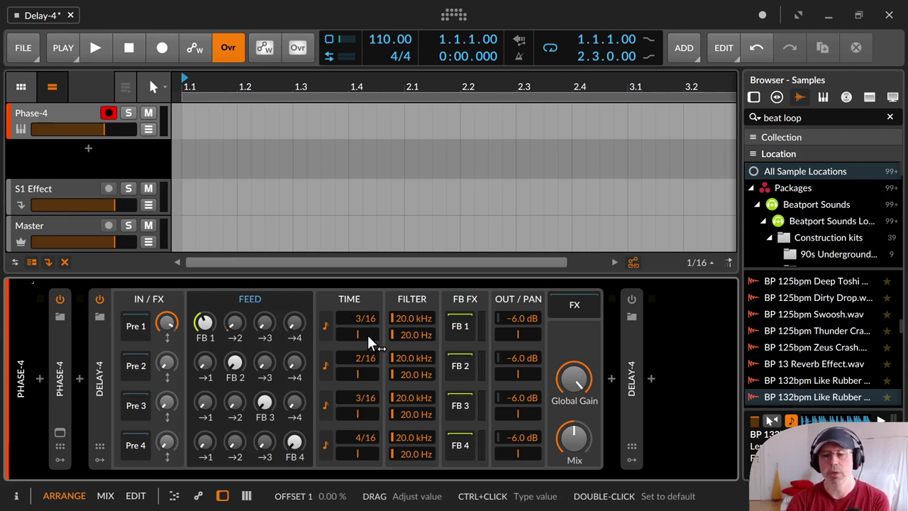
Try out delay line 1's time offset and high-cut frequency, leaving the offset centred and the high cut at 20.0 kHz
mouse_move(355, 331)
left_mouse_down()
mouse_move(355, 305)
mouse_move(355, 350)
mouse_move(355, 324)
mouse_move(358, 333)
left_mouse_up()
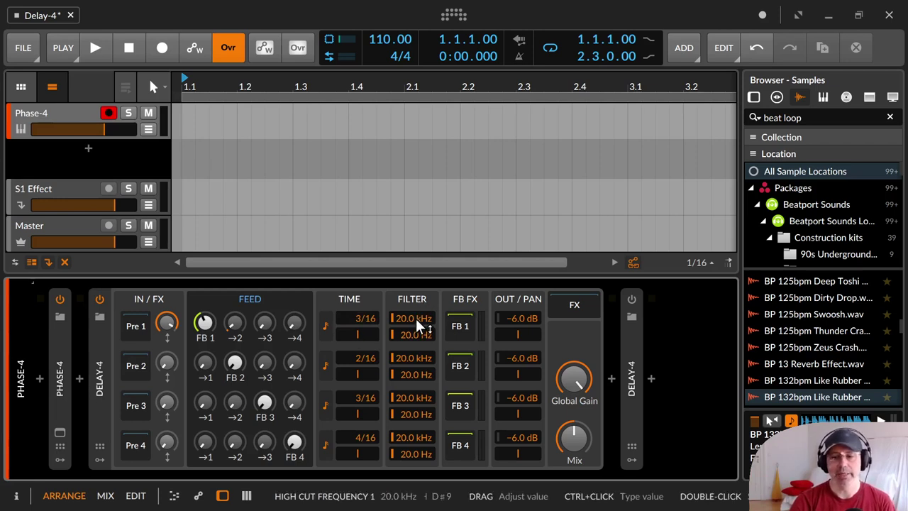
mouse_move(407, 316)
left_mouse_down()
mouse_move(408, 376)
mouse_move(408, 305)
left_mouse_up()
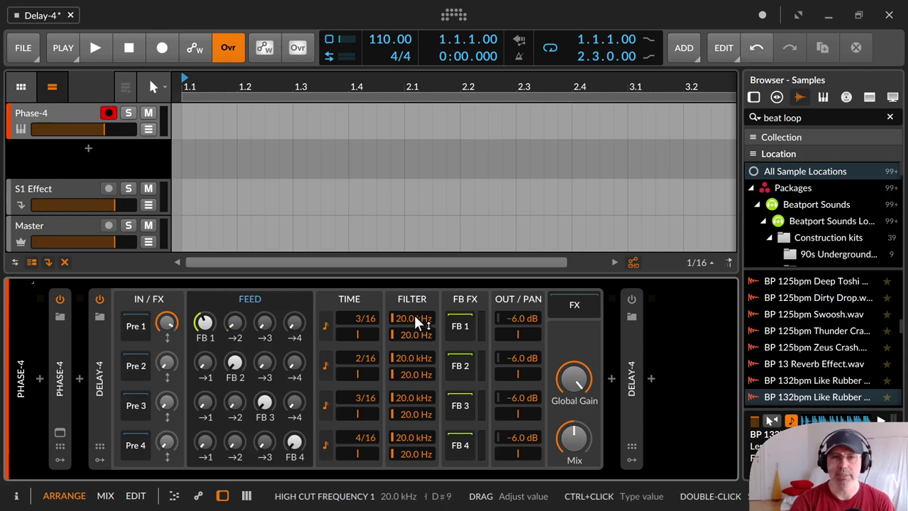
mouse_move(424, 316)
left_mouse_down()
mouse_move(424, 354)
mouse_move(424, 305)
left_mouse_up()
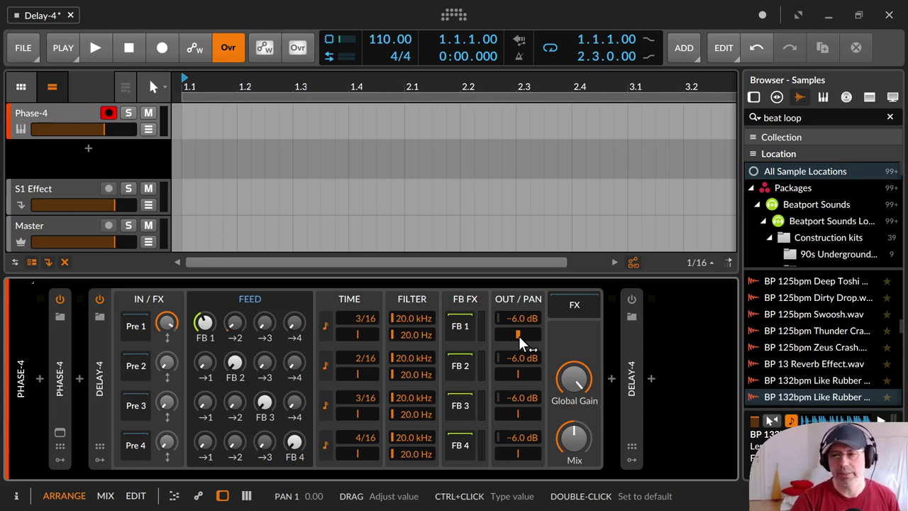
Try panning delay line 1's output fully left and slightly left, and reset the pan to centre
mouse_move(518, 335)
left_mouse_down()
mouse_move(554, 335)
mouse_move(483, 335)
mouse_move(504, 337)
left_mouse_up()
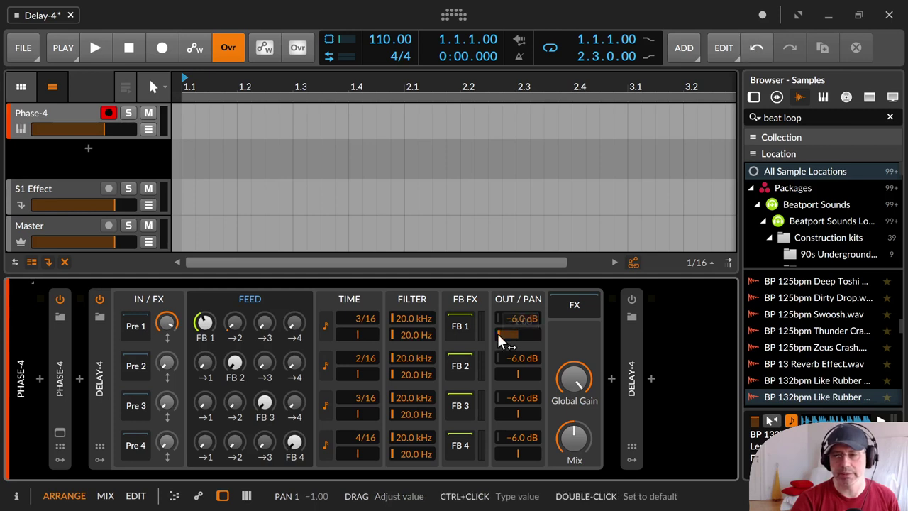
left_click(513, 335)
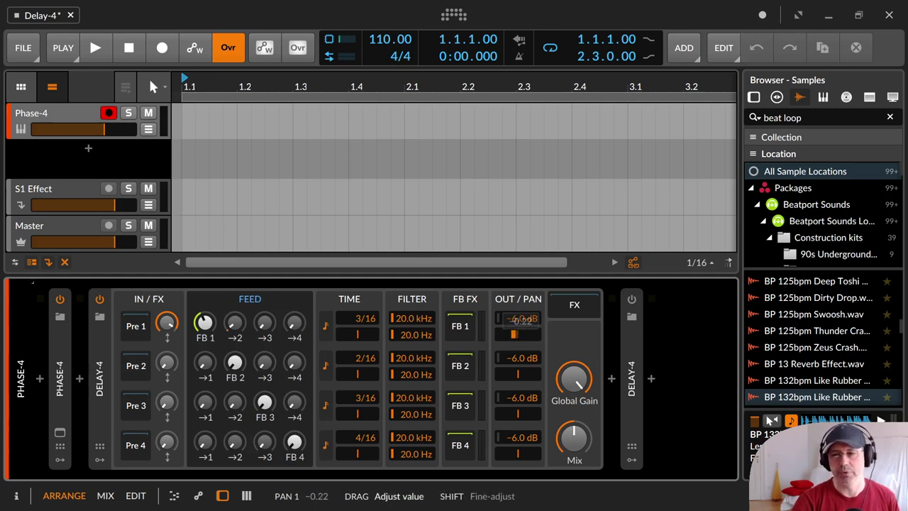
double_click(514, 334)
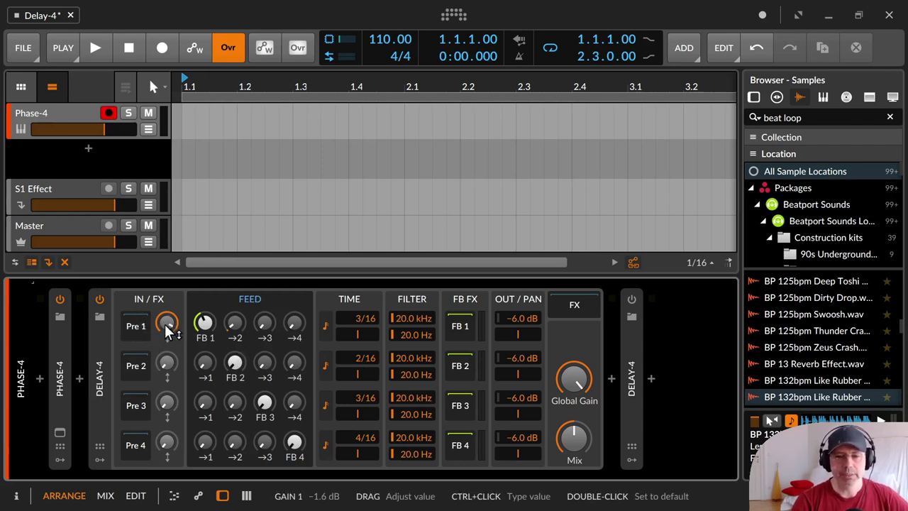
Try delay line 2's input gain and time offset, and set its delay time to 3/16
mouse_move(173, 376)
left_mouse_down()
mouse_move(172, 333)
mouse_move(171, 364)
left_mouse_up()
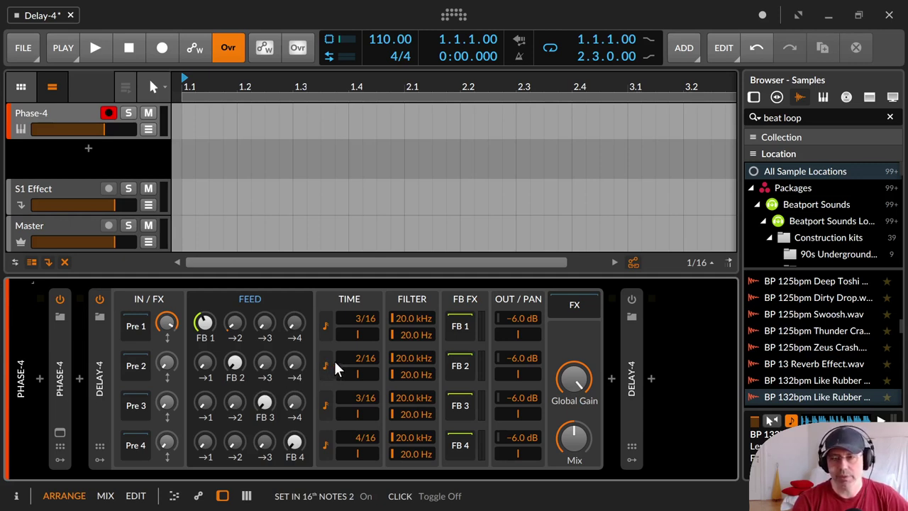
mouse_move(353, 369)
left_mouse_down()
mouse_move(353, 348)
mouse_move(356, 373)
left_mouse_up()
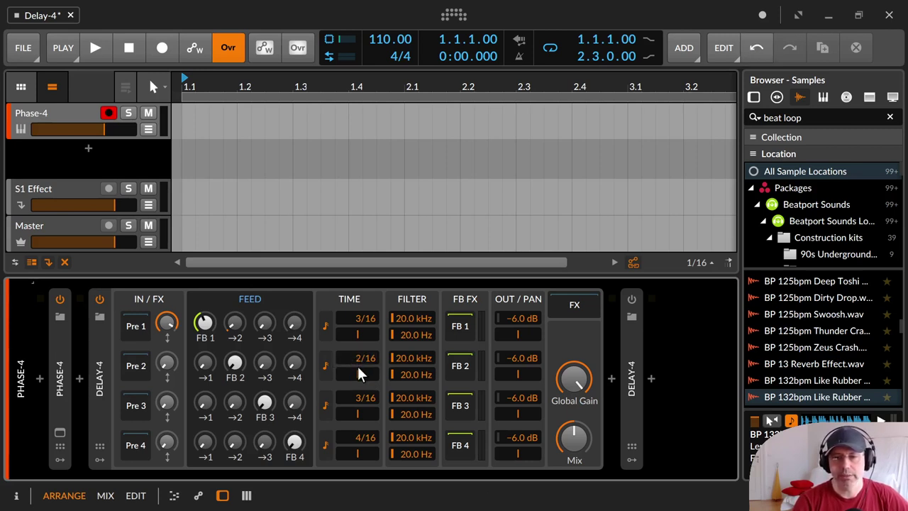
left_click_drag(358, 364, 362, 352)
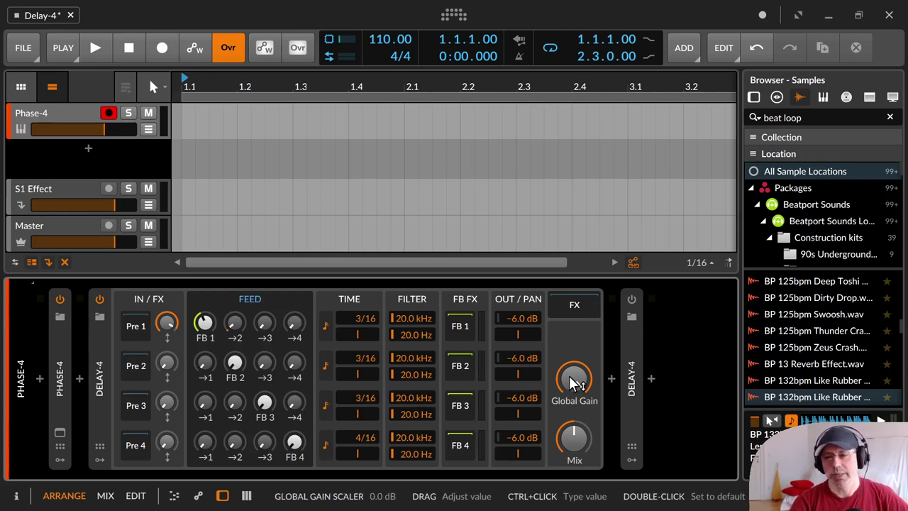
Sweep the Delay-4 mix from fully dry through 66.9% to 100%, and return it to 50%
mouse_move(576, 368)
left_mouse_down()
mouse_move(576, 411)
mouse_move(576, 368)
left_mouse_up()
mouse_move(573, 441)
left_mouse_down()
mouse_move(573, 461)
mouse_move(573, 421)
mouse_move(573, 460)
mouse_move(570, 440)
mouse_move(565, 461)
mouse_move(565, 445)
left_mouse_up()
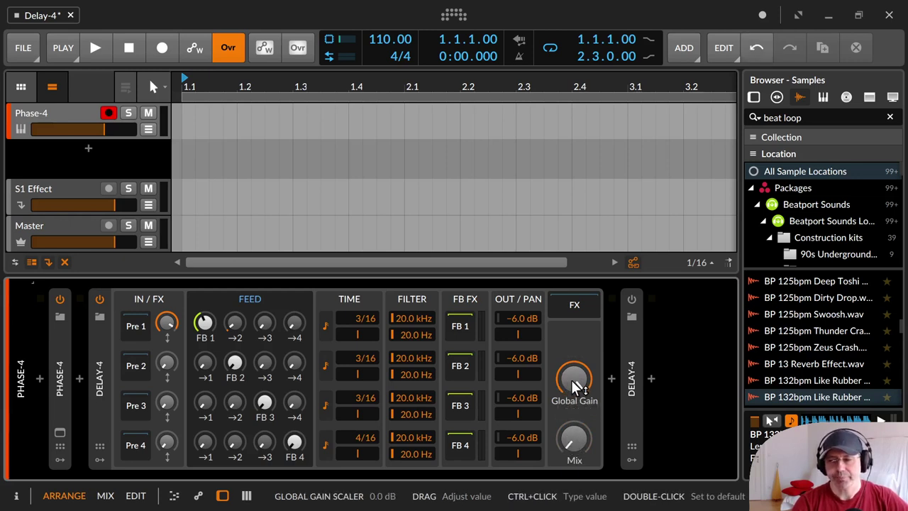
left_click_drag(573, 440, 573, 421)
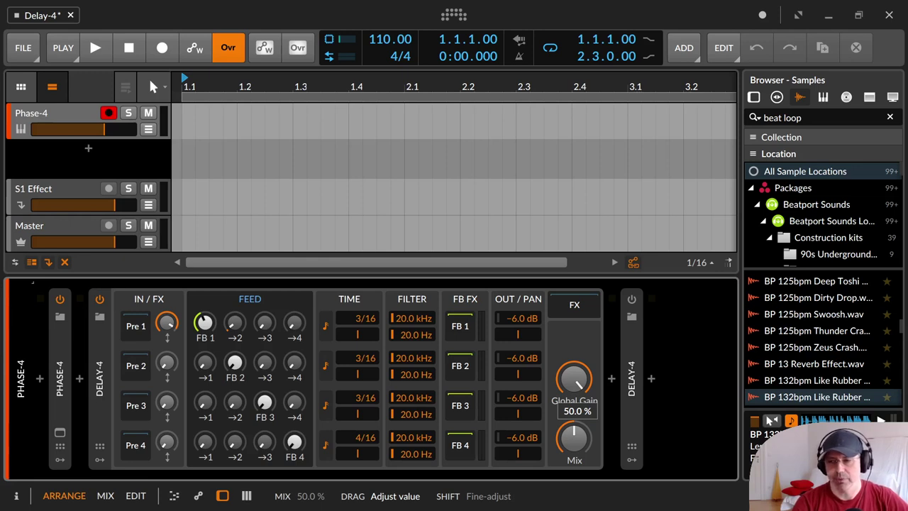
left_click_drag(573, 421, 573, 416)
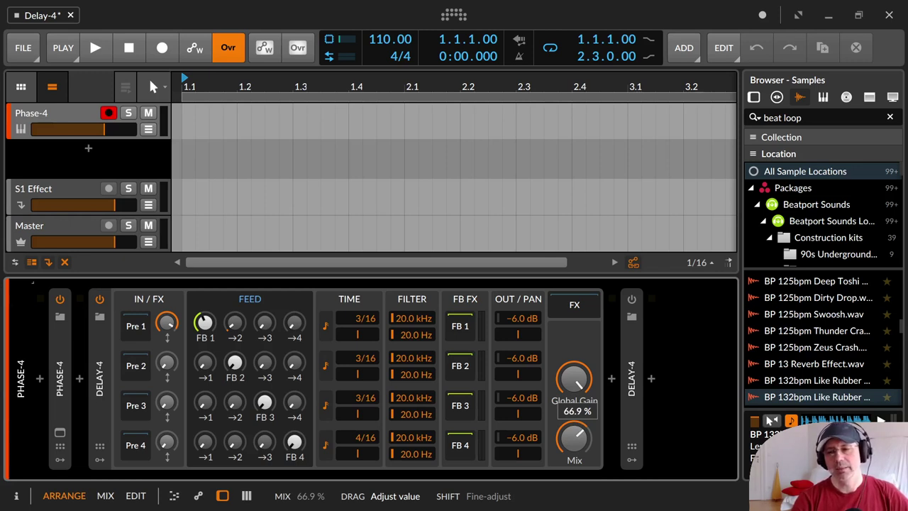
left_click_drag(573, 416, 573, 403)
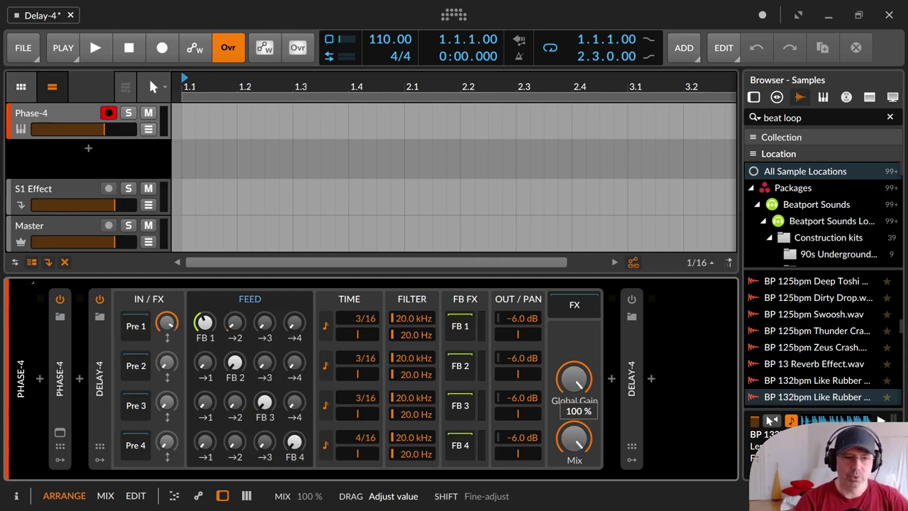
left_click_drag(573, 404, 573, 421)
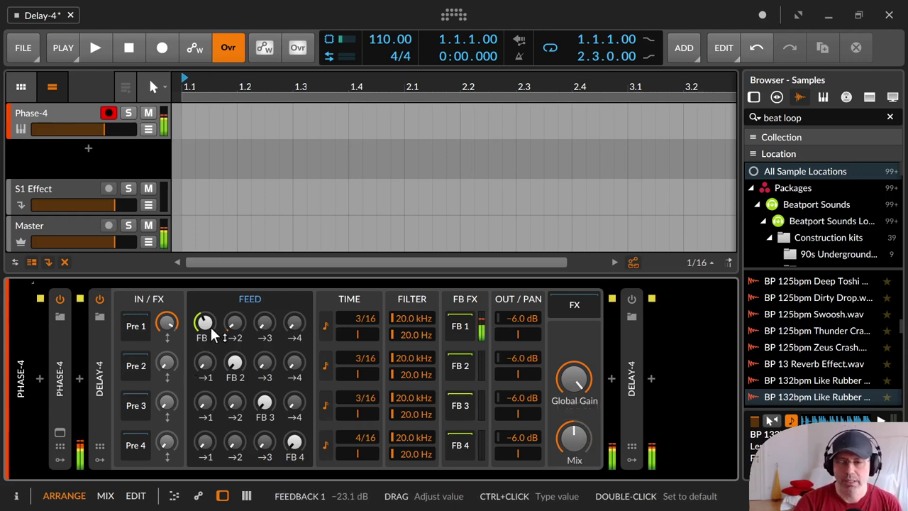
Switch off and collapse the first Delay-4, and enable and expand the second one with its pre-effect chain hidden
left_click(100, 299)
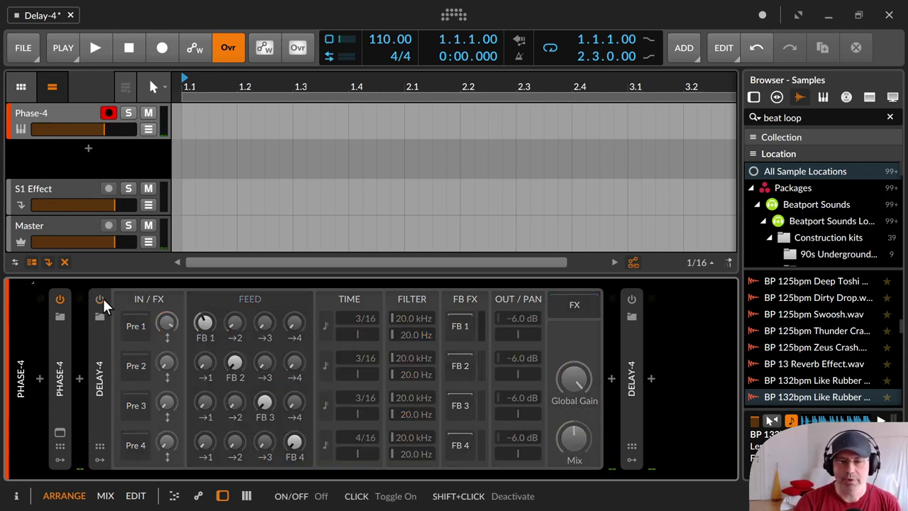
double_click(96, 342)
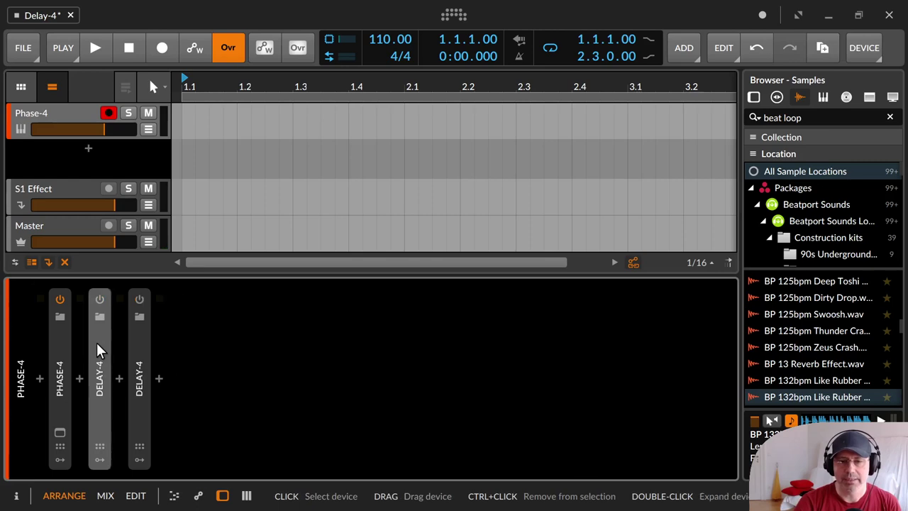
double_click(136, 351)
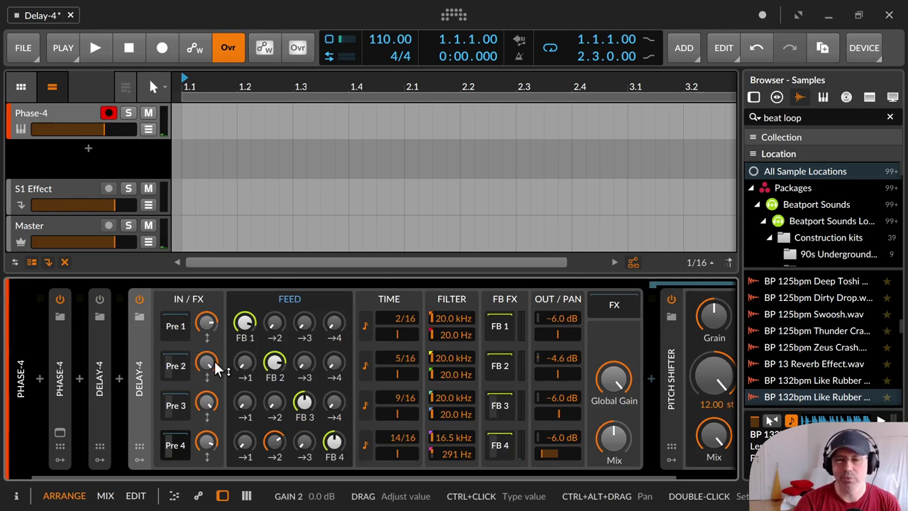
left_click(179, 326)
left_click(179, 327)
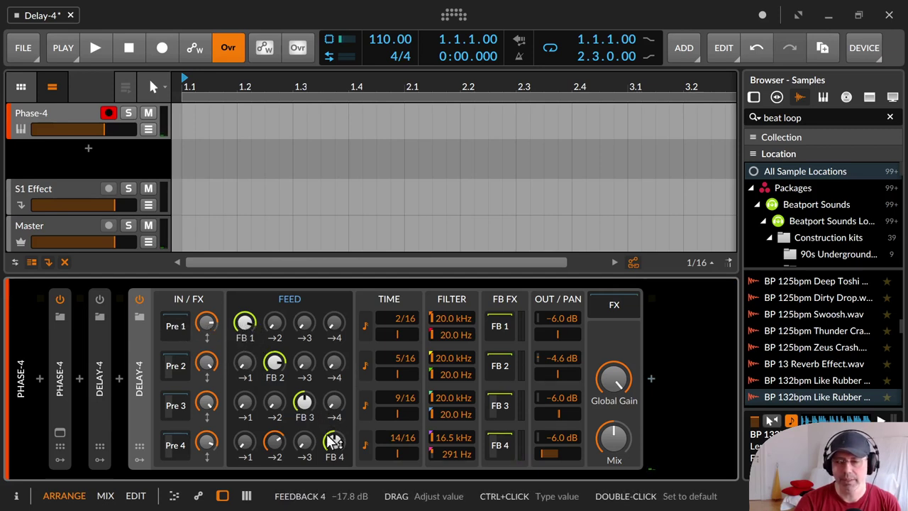
Adjust the second Delay-4's feedback on lines 2 and 4, lowering line 4's, and raise the send from line 2 to line 3
left_click_drag(269, 363, 269, 363)
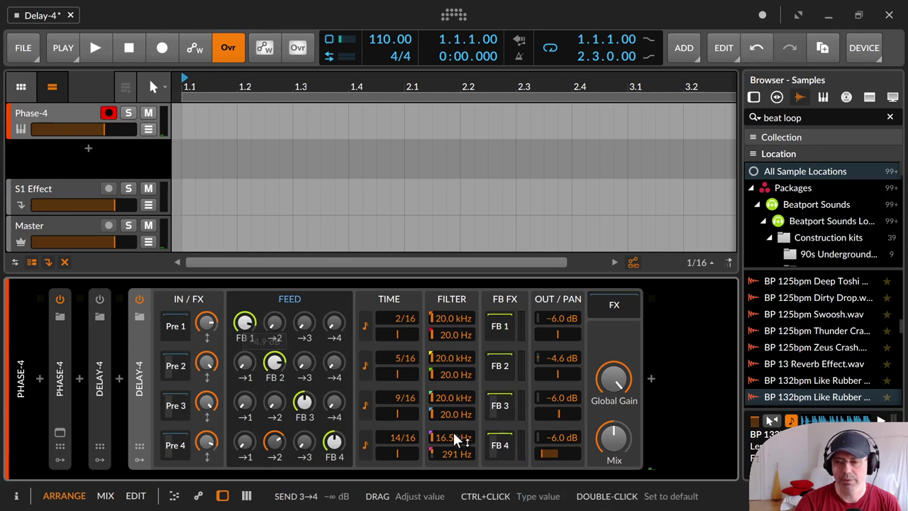
left_click_drag(335, 441, 334, 442)
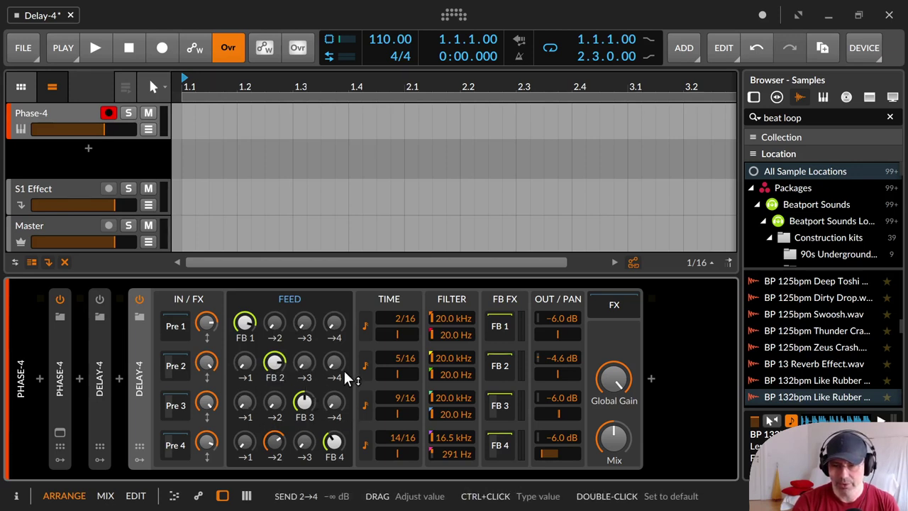
mouse_move(304, 363)
left_mouse_down()
mouse_move(304, 348)
mouse_move(304, 362)
left_mouse_up()
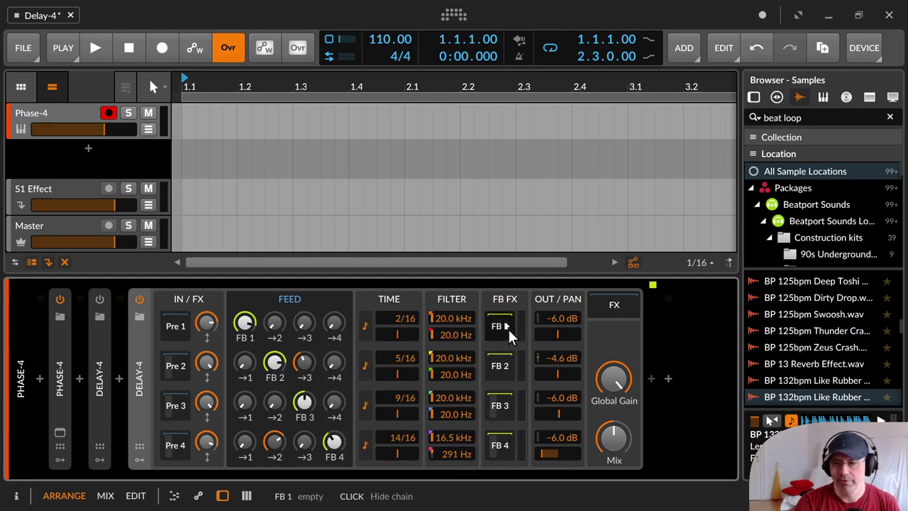
Inspect the effects in feedback chains 3 and 4 of the second Delay-4, leaving chain 4 shown
left_click(501, 403)
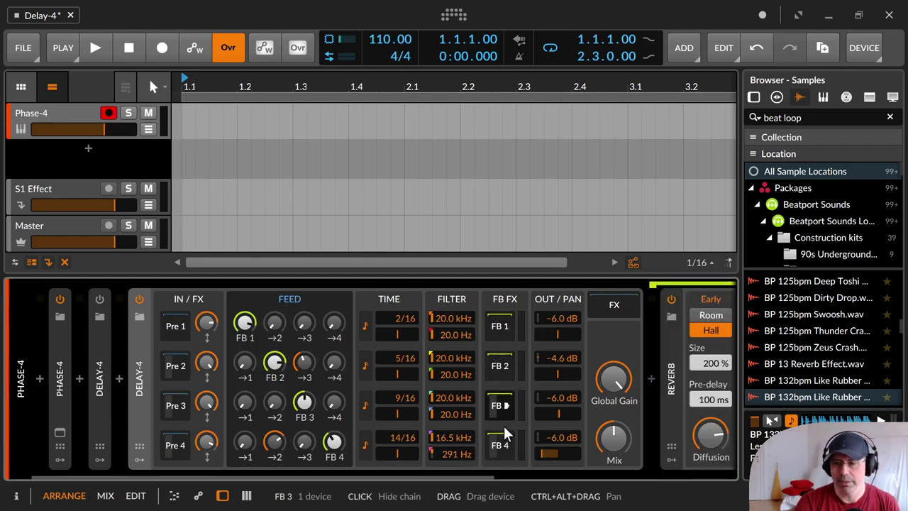
left_click(501, 445)
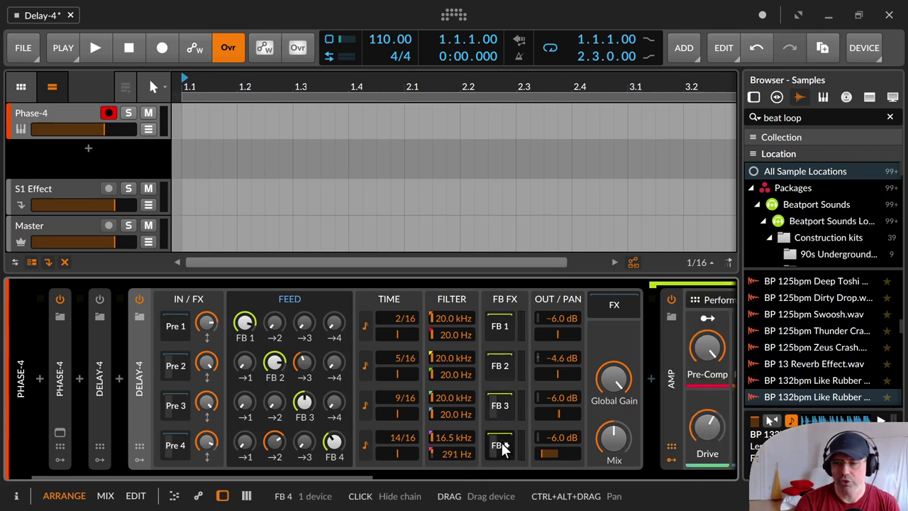
left_click(502, 408)
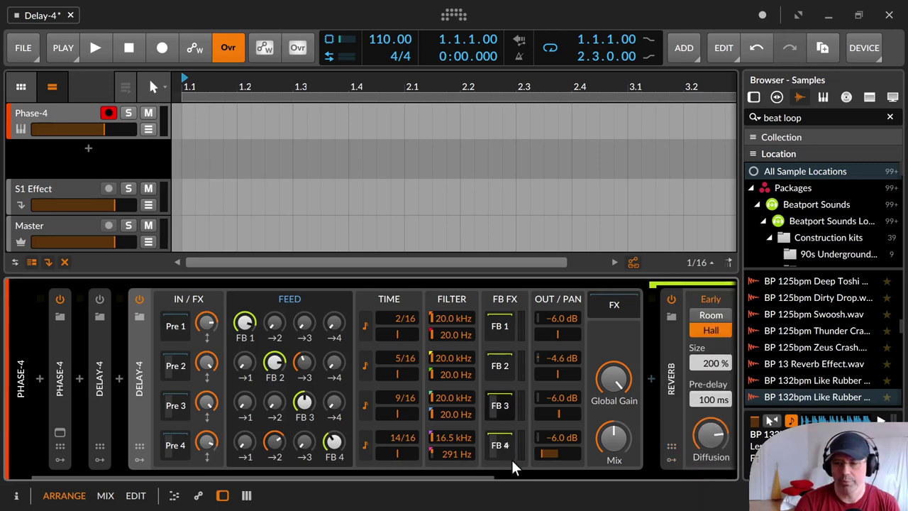
left_click_drag(534, 403, 244, 415)
left_click(205, 447)
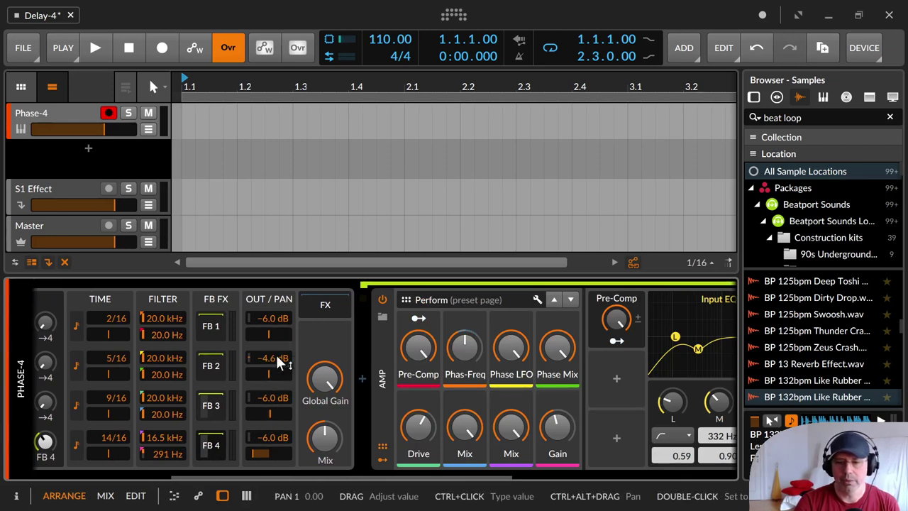
Check delay line 3's output pan at 0.07, and pan delay line 2's output well to the right
left_click_drag(268, 414, 269, 410)
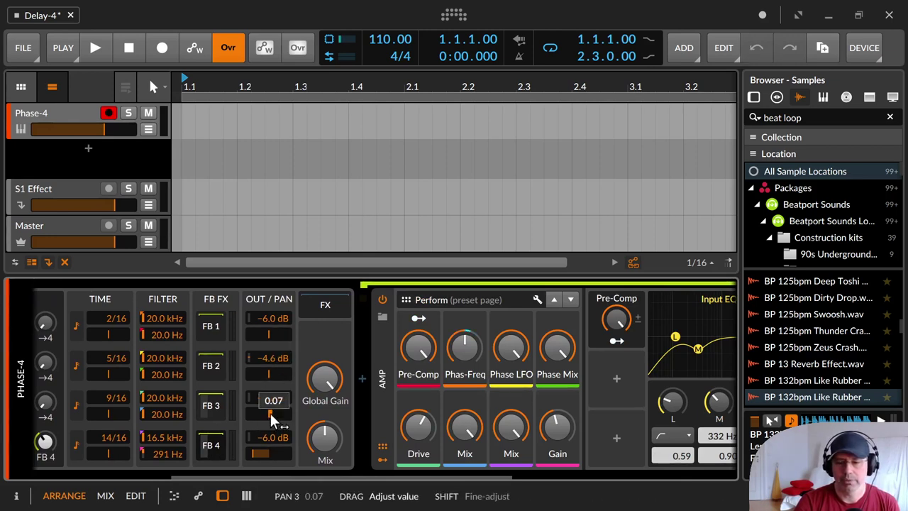
left_click_drag(271, 373, 288, 373)
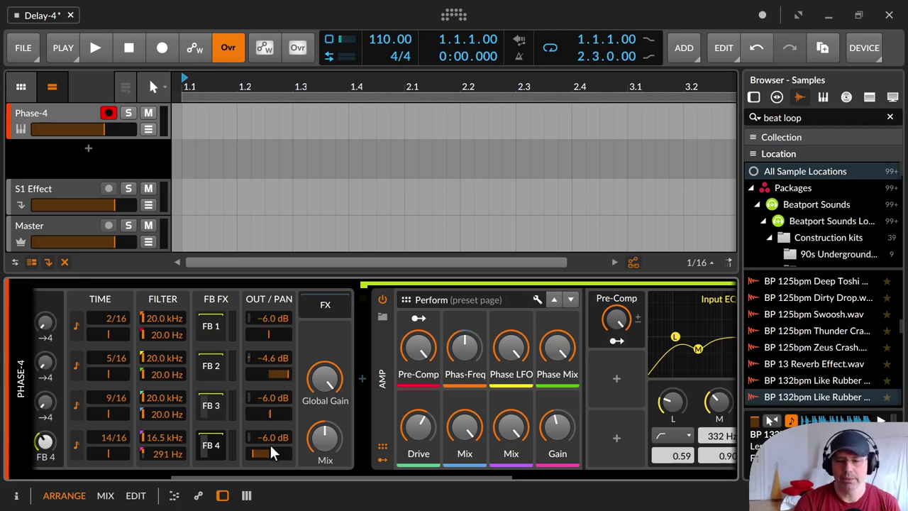
left_click_drag(284, 476, 116, 484)
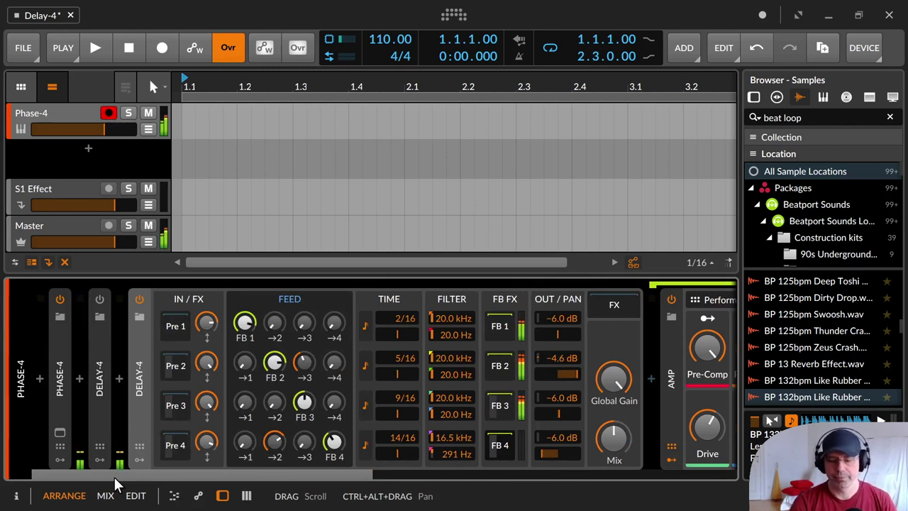
Save the Delay-4 project and bring the second Delay-4's feedback effects section into view
key("ctrl+s")
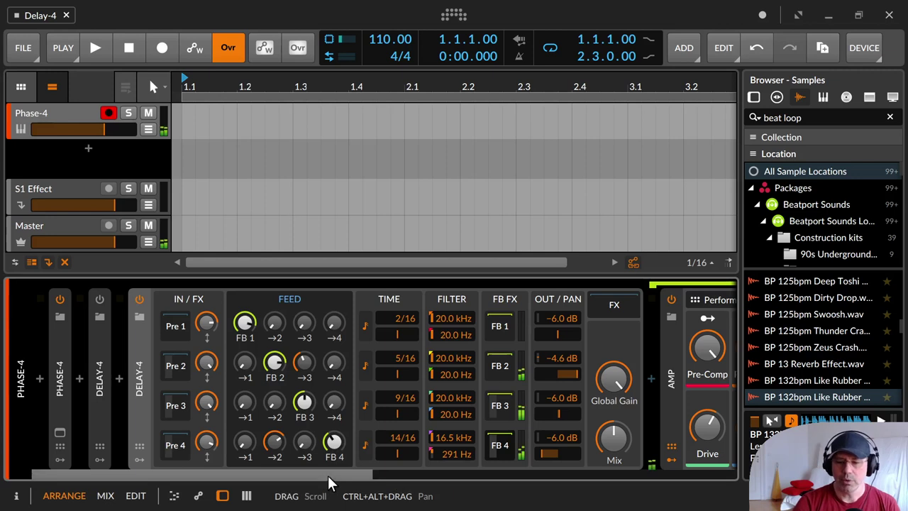
left_click_drag(328, 470, 385, 487)
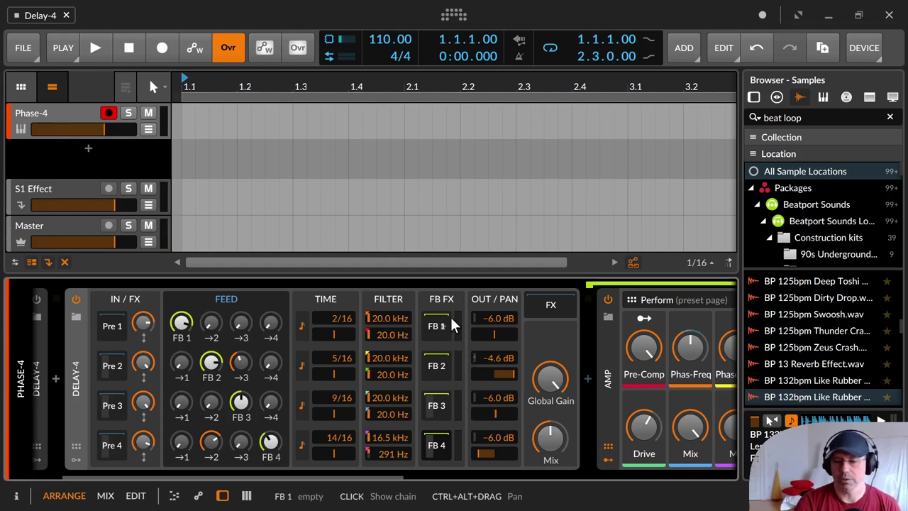
Collapse and deactivate the second Delay-4, and activate and expand the first Delay-4 in its place
right_click(558, 417)
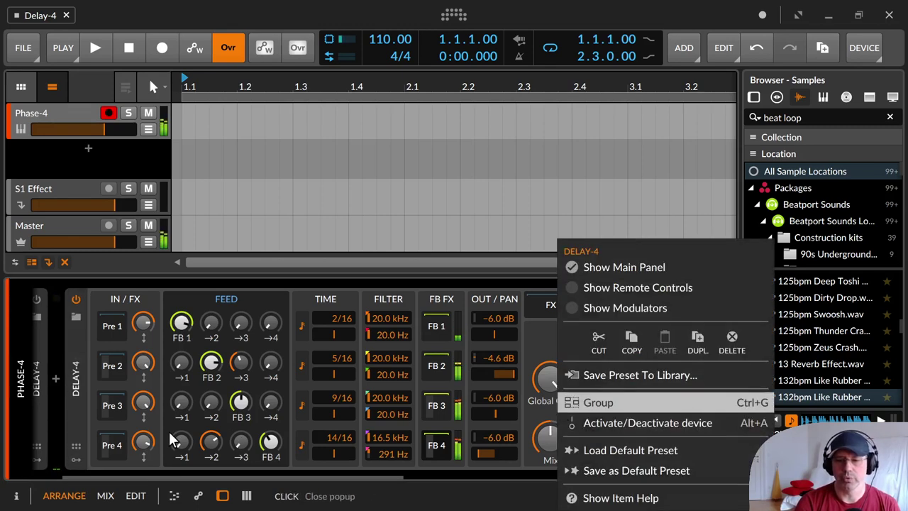
left_click(19, 395)
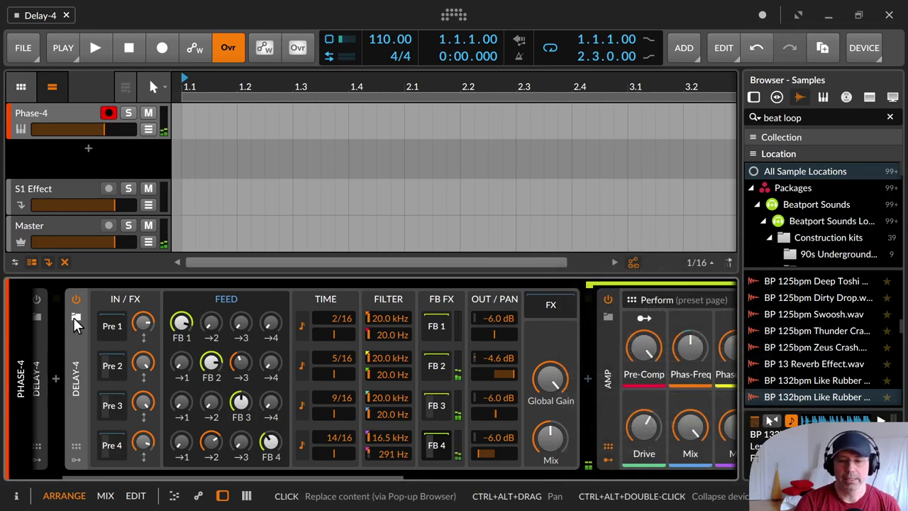
left_click(76, 358)
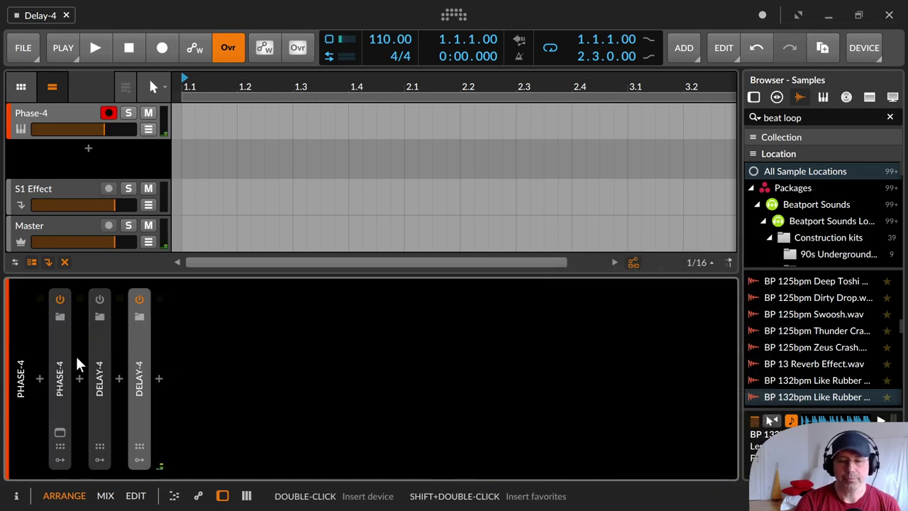
left_click(139, 298)
left_click(100, 299)
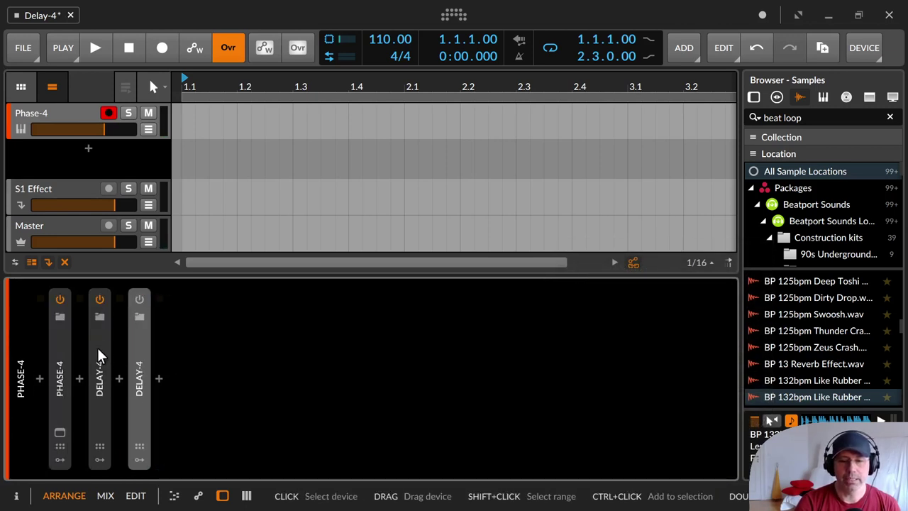
double_click(95, 346)
Audition the presets Dub-4, Ghost Wind, Macro Spin Dub and Ping Pong on the first Delay-4, and leave the preset browser without loading any
left_click(102, 317)
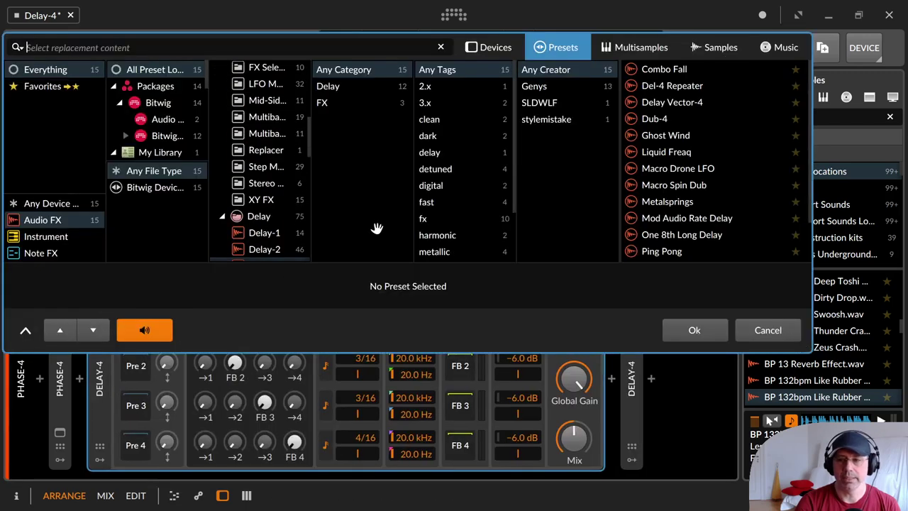
left_click(684, 119)
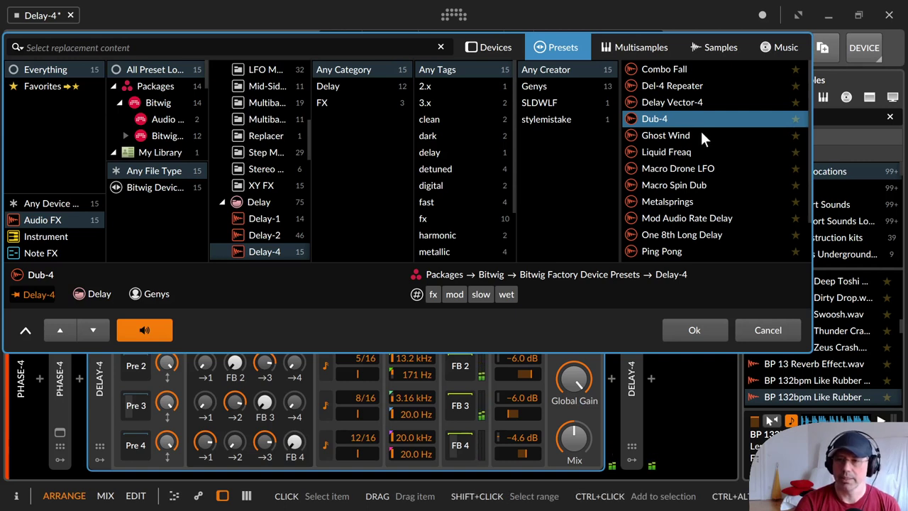
left_click(701, 136)
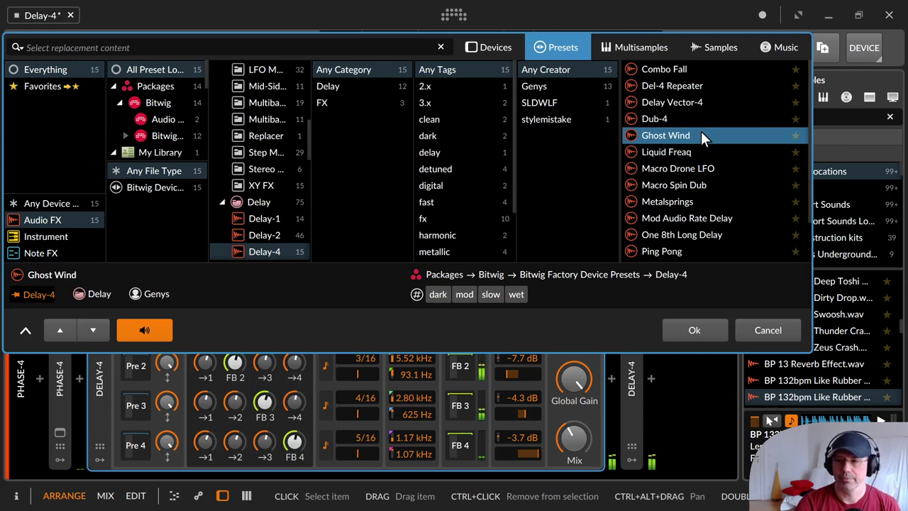
left_click(710, 184)
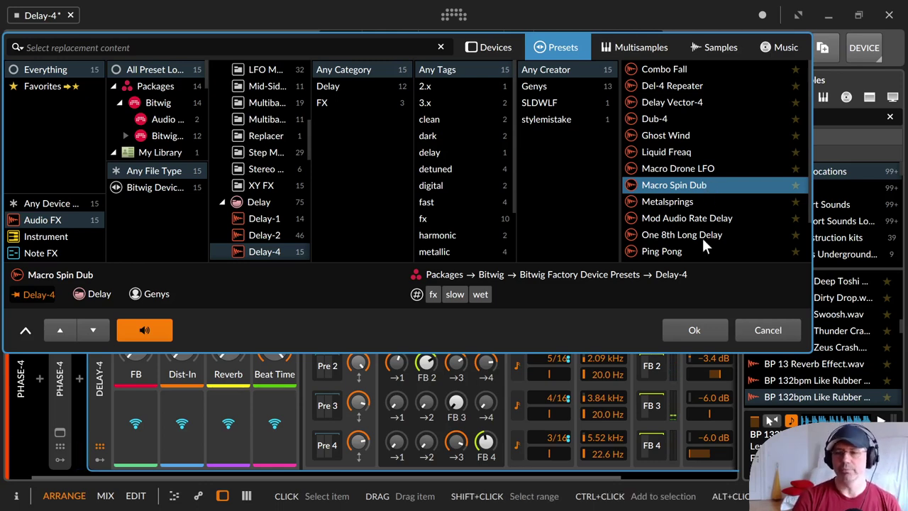
left_click(687, 250)
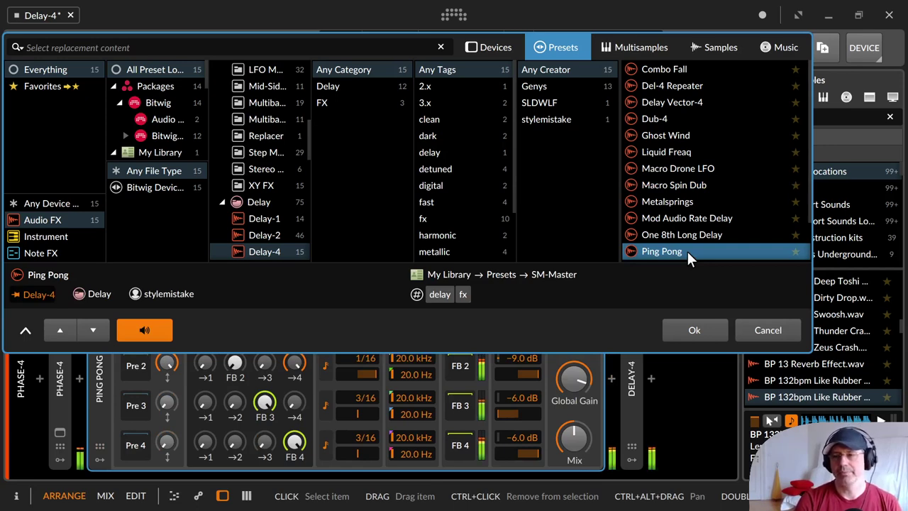
left_click(754, 329)
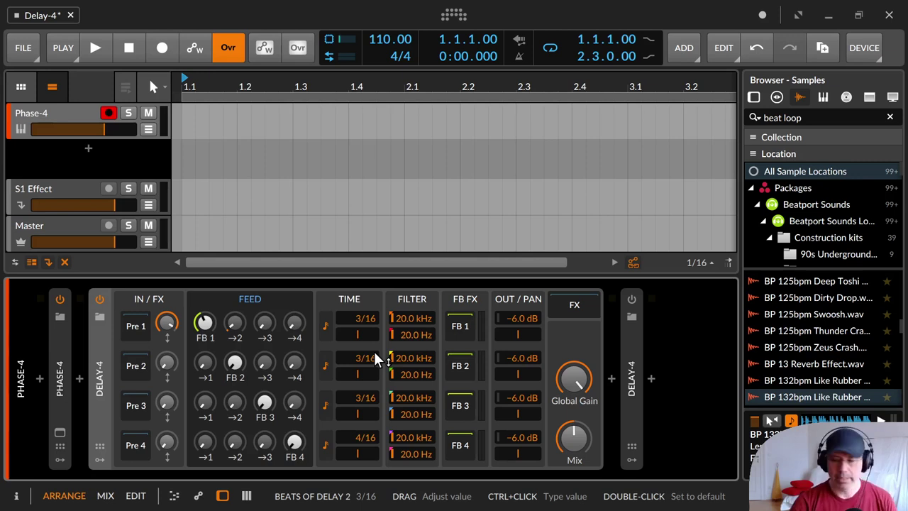
Deactivate and collapse the first Delay-4, and reactivate and expand the second one
left_click(99, 300)
double_click(97, 340)
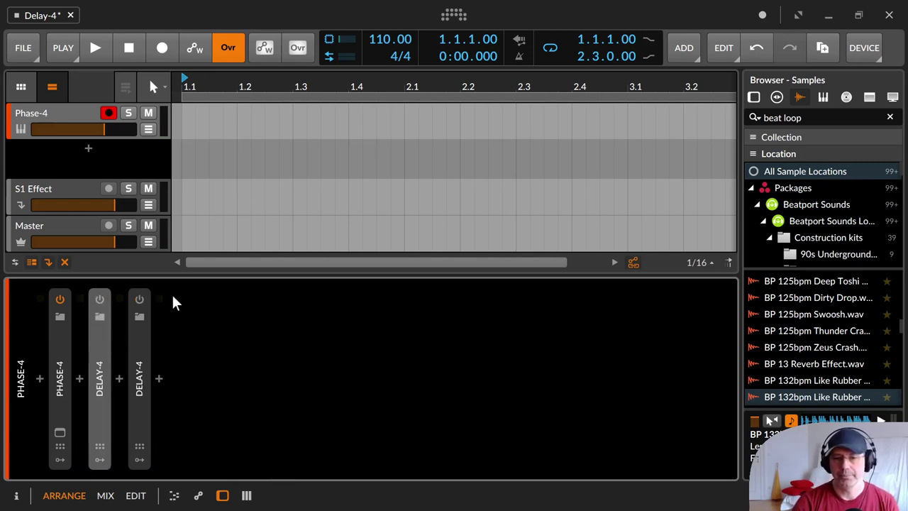
double_click(145, 347)
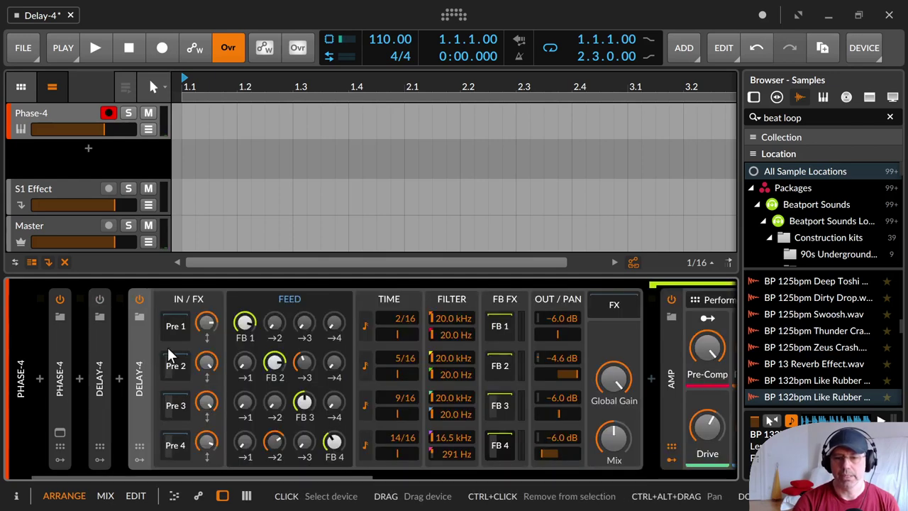